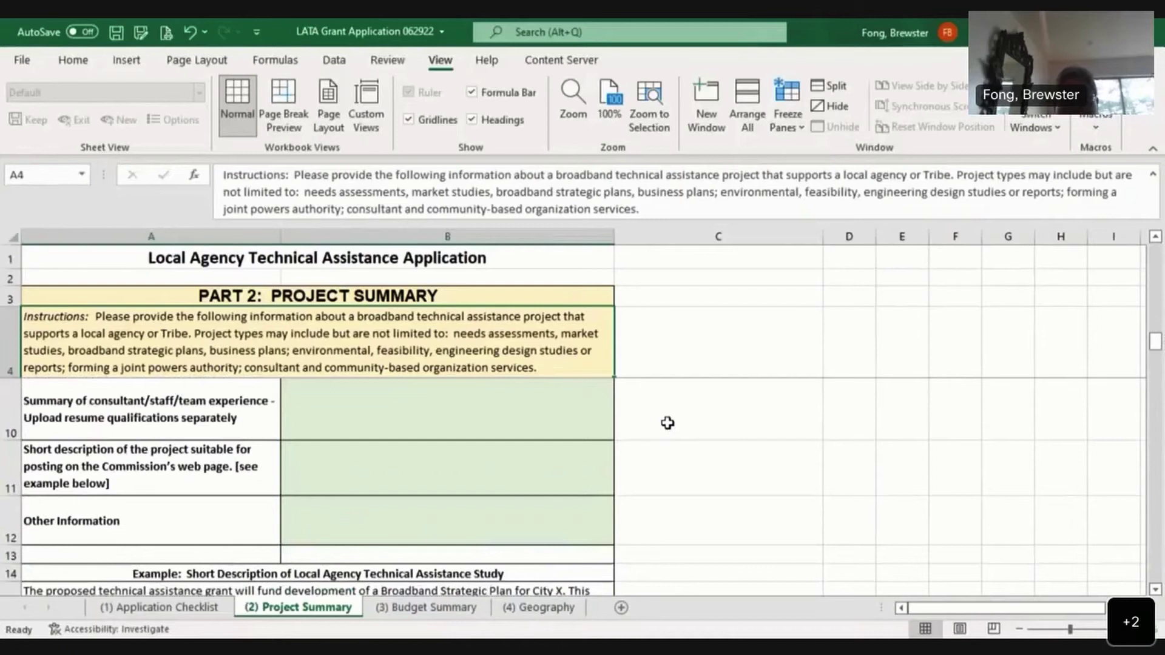
Review the remaining fields and the example project description on the Project Summary sheet.
drag(1156, 351, 1160, 377)
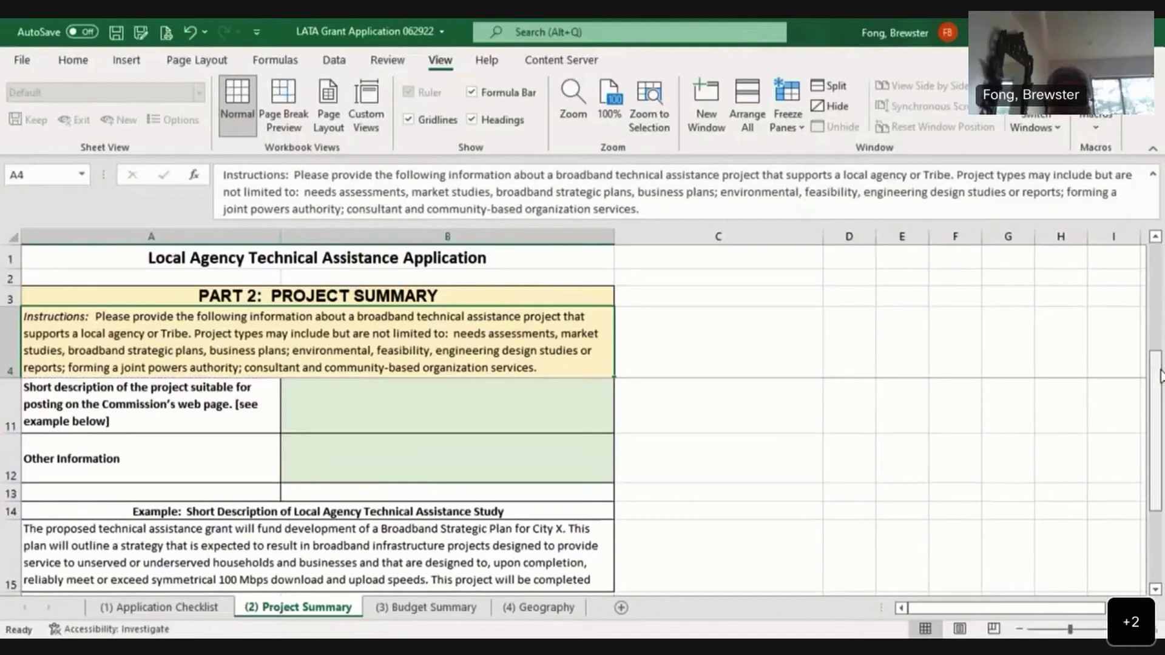
drag(1159, 388, 1157, 316)
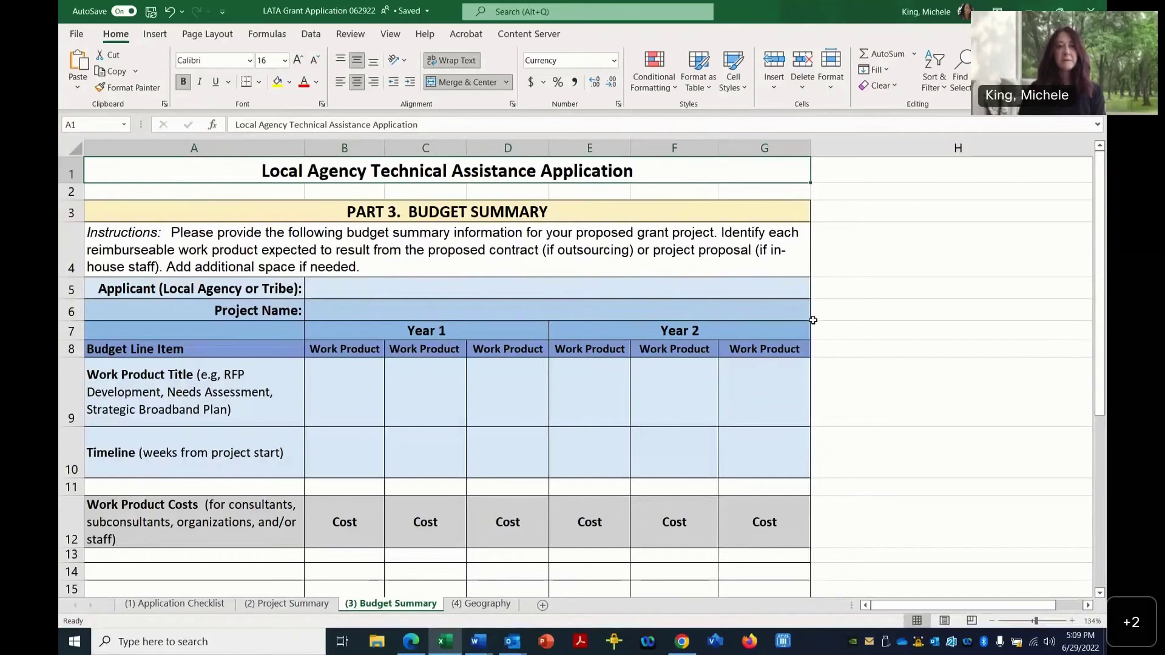
Examine the Applicant, Project Name and Work Product Title fields of the Budget Summary sheet.
click(368, 291)
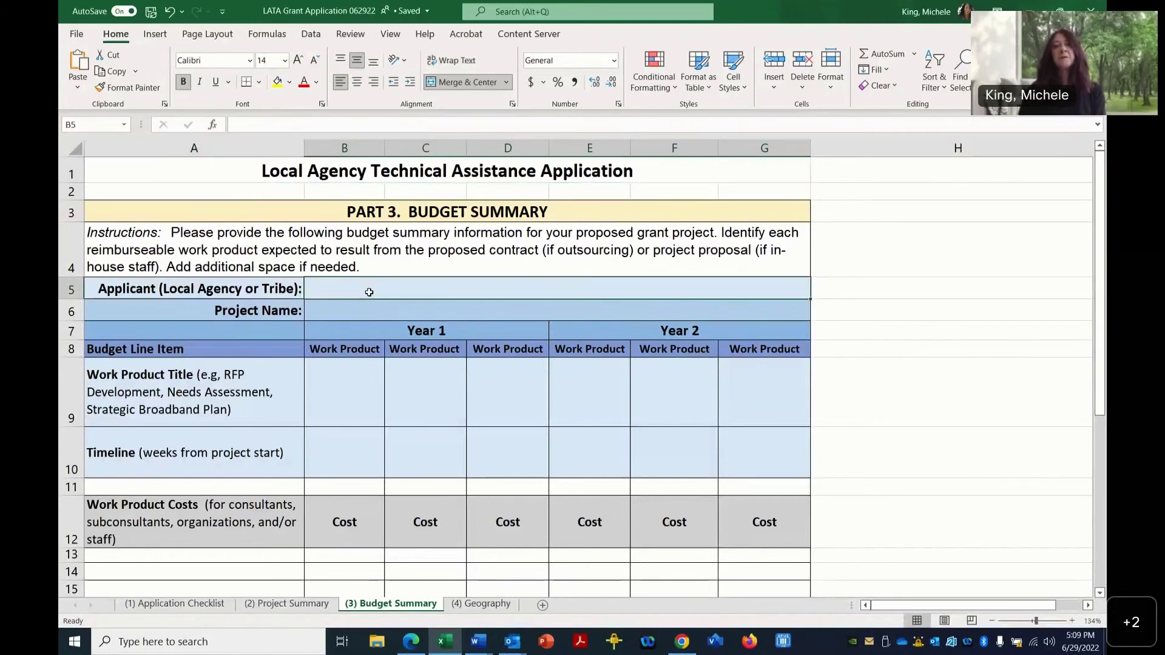
click(370, 312)
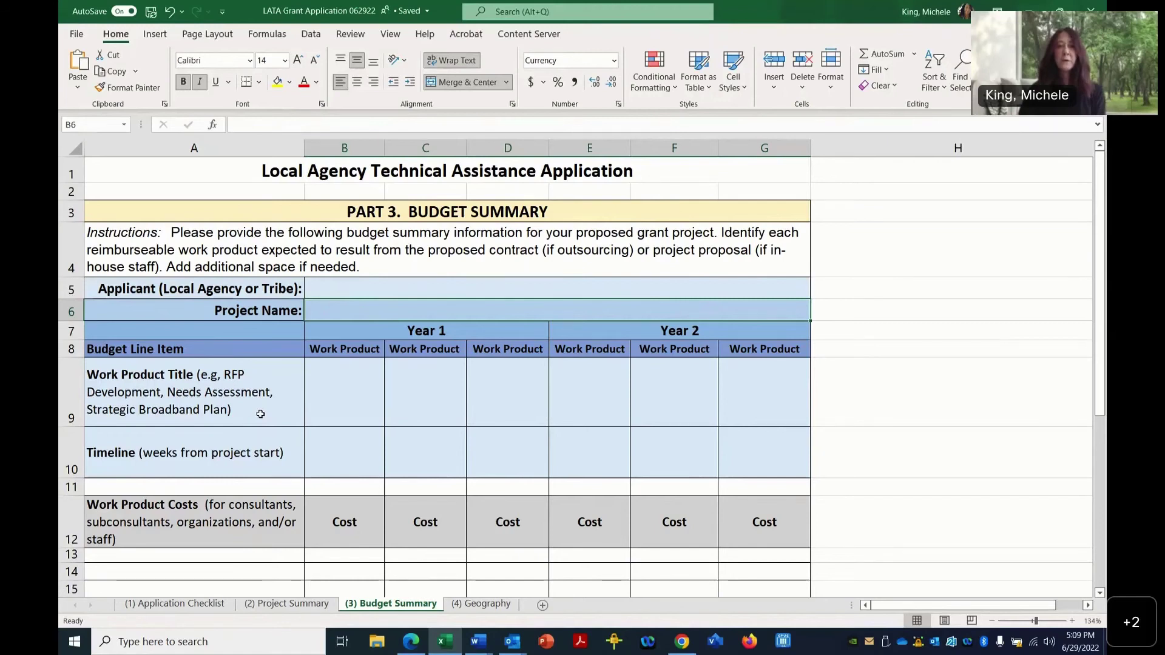
click(333, 407)
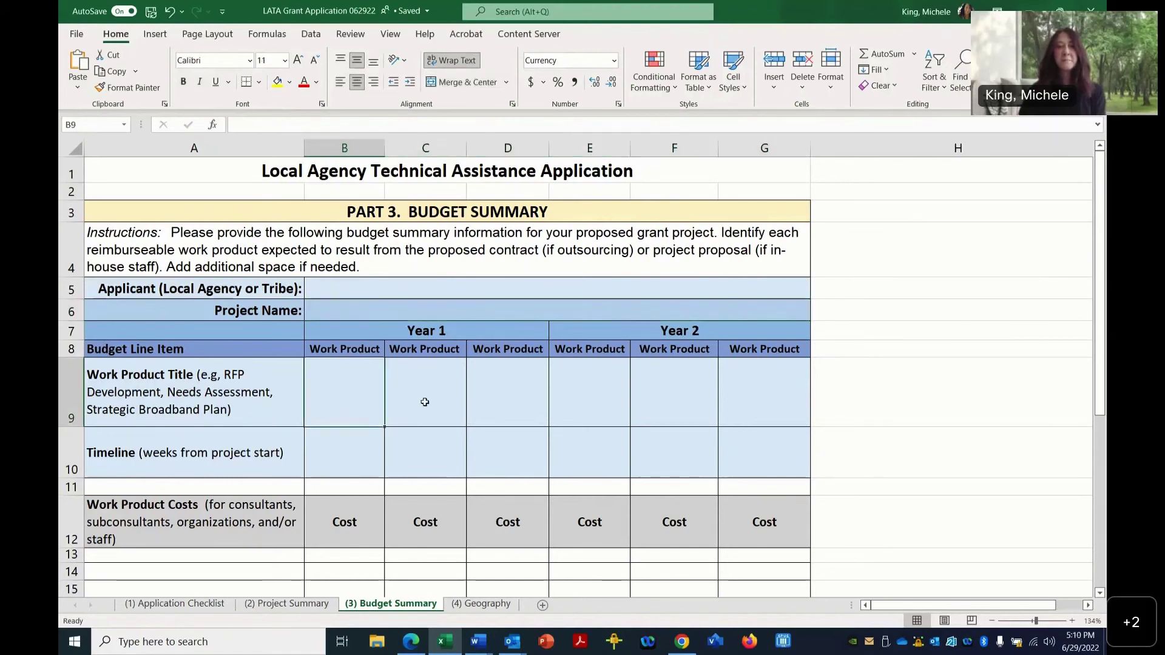
click(442, 394)
click(516, 391)
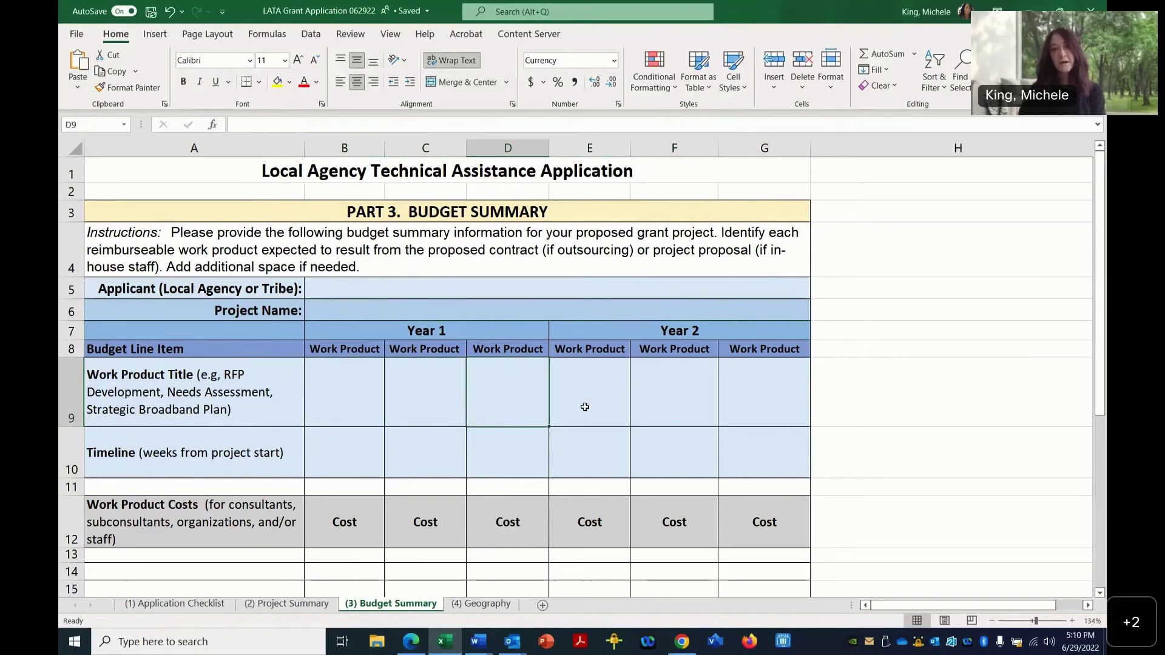
click(585, 407)
click(655, 408)
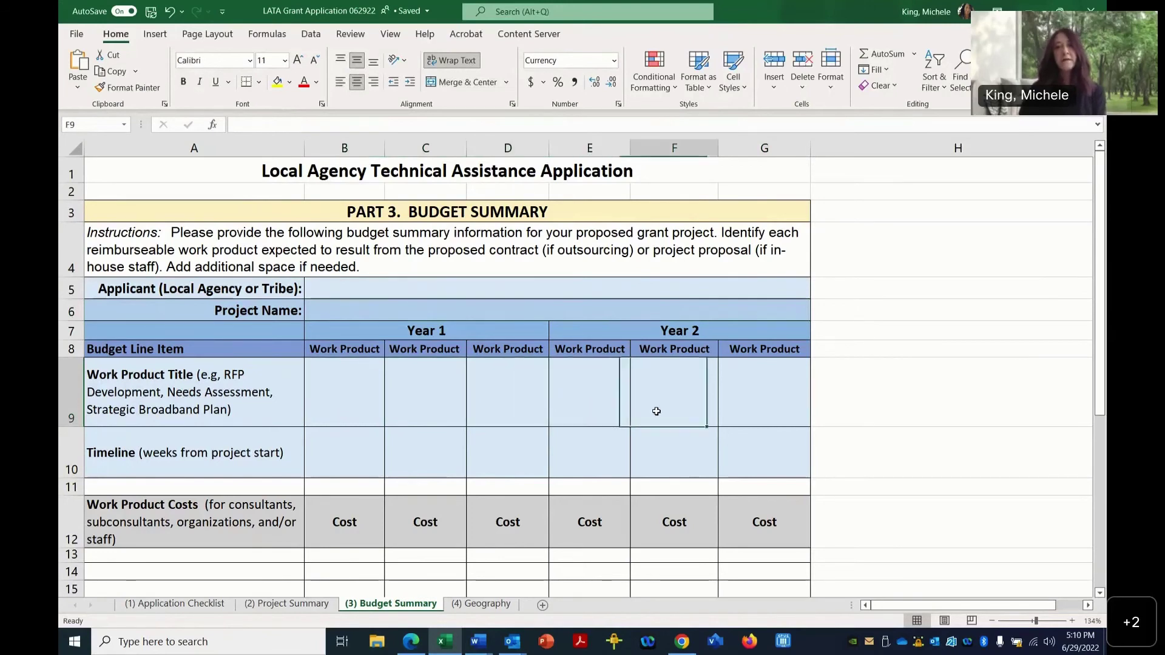
click(750, 407)
click(668, 414)
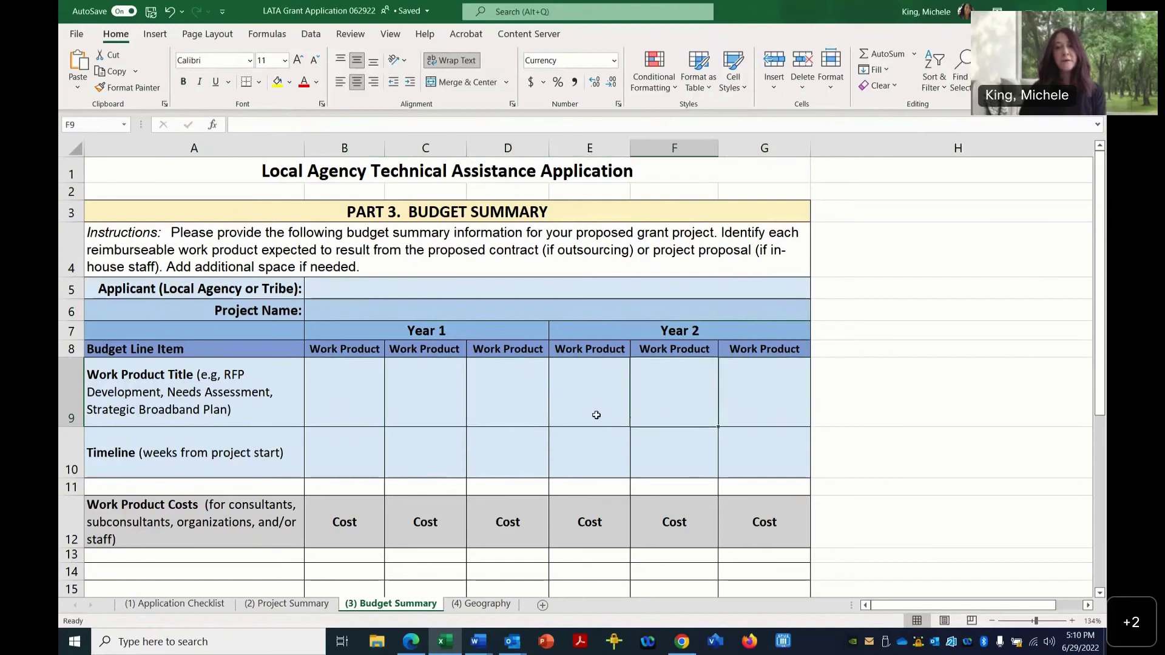
click(594, 416)
Go through the Work Product Title cells one by one across the Year 1 and Year 2 columns.
click(315, 410)
click(411, 400)
click(497, 400)
click(376, 400)
click(431, 405)
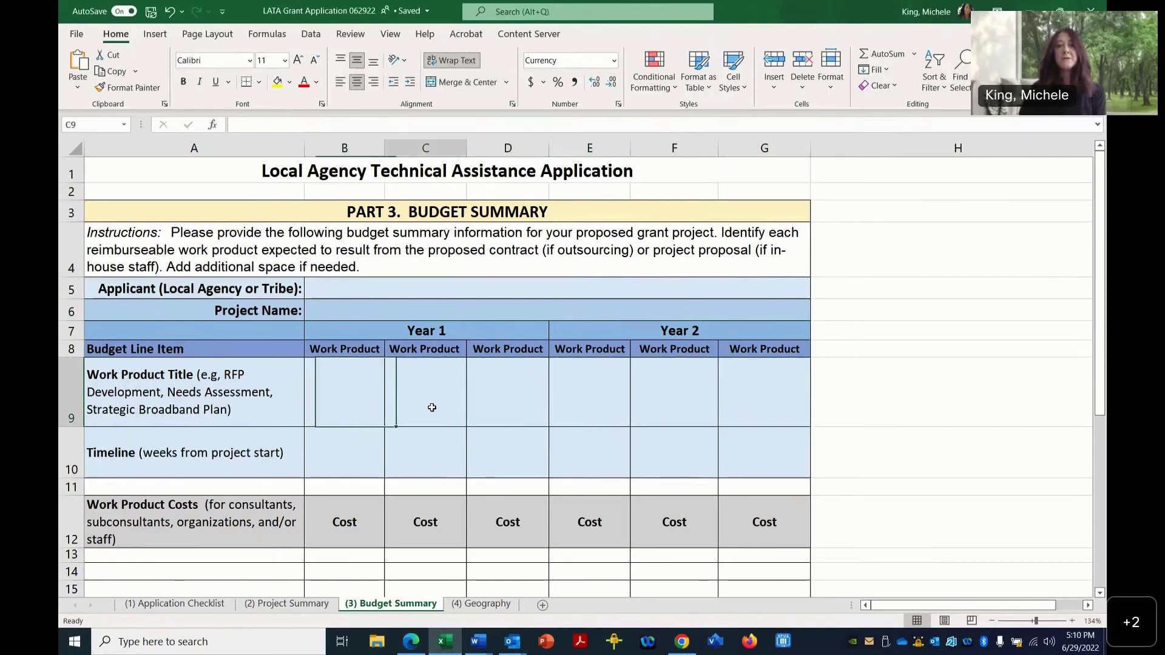
click(518, 398)
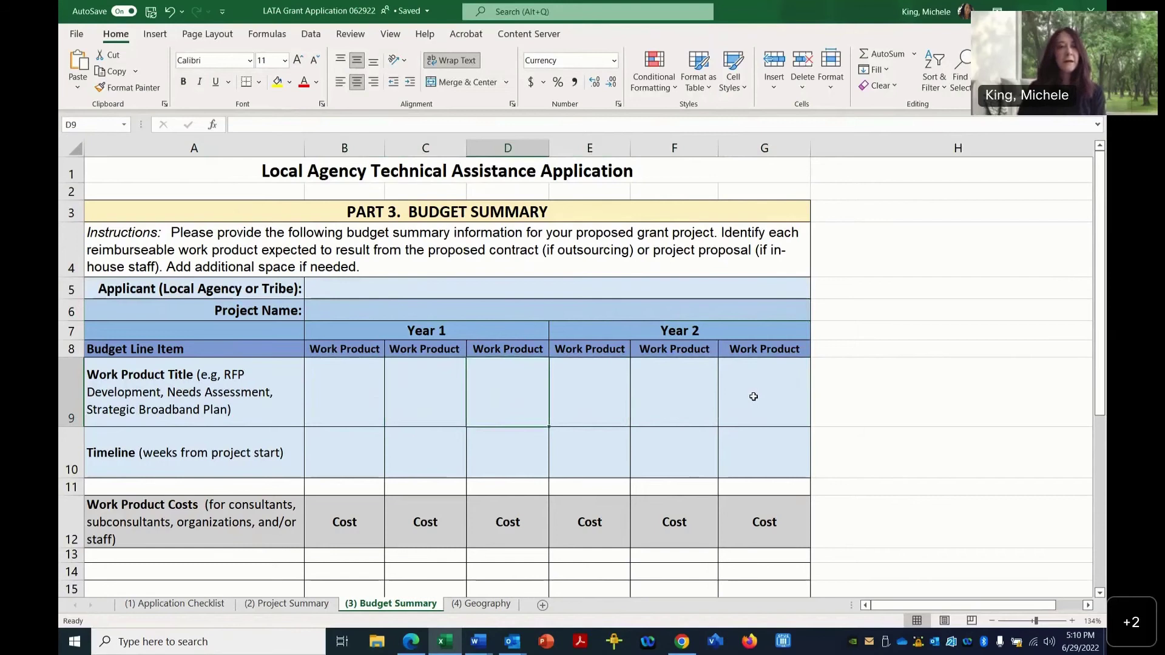
click(340, 399)
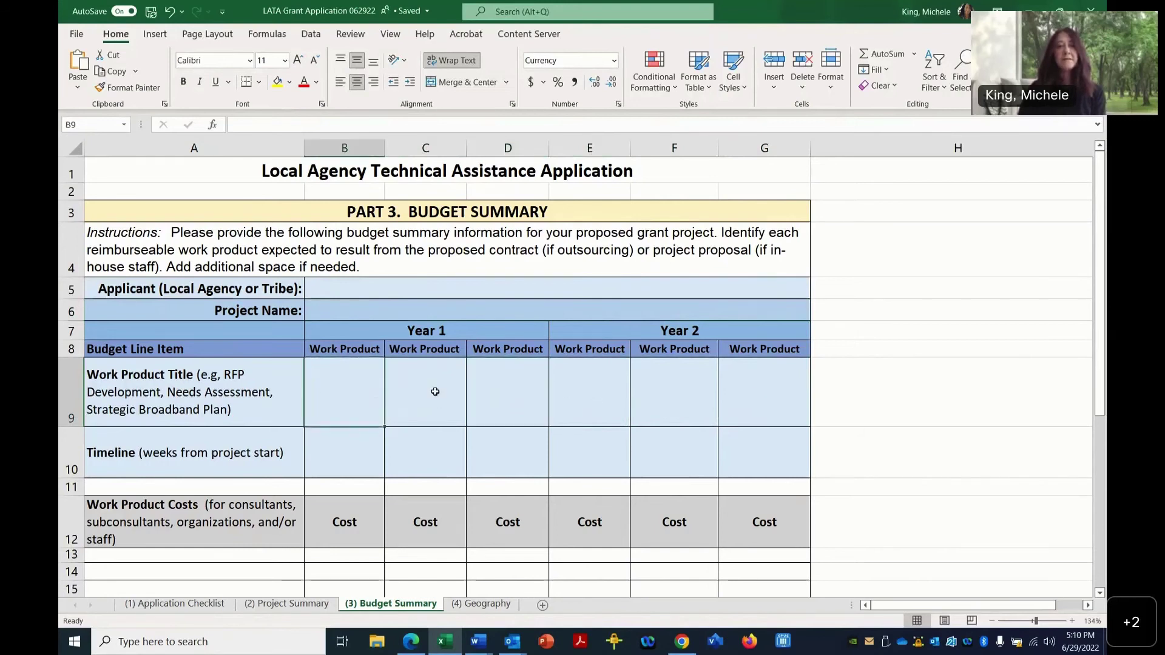
click(439, 408)
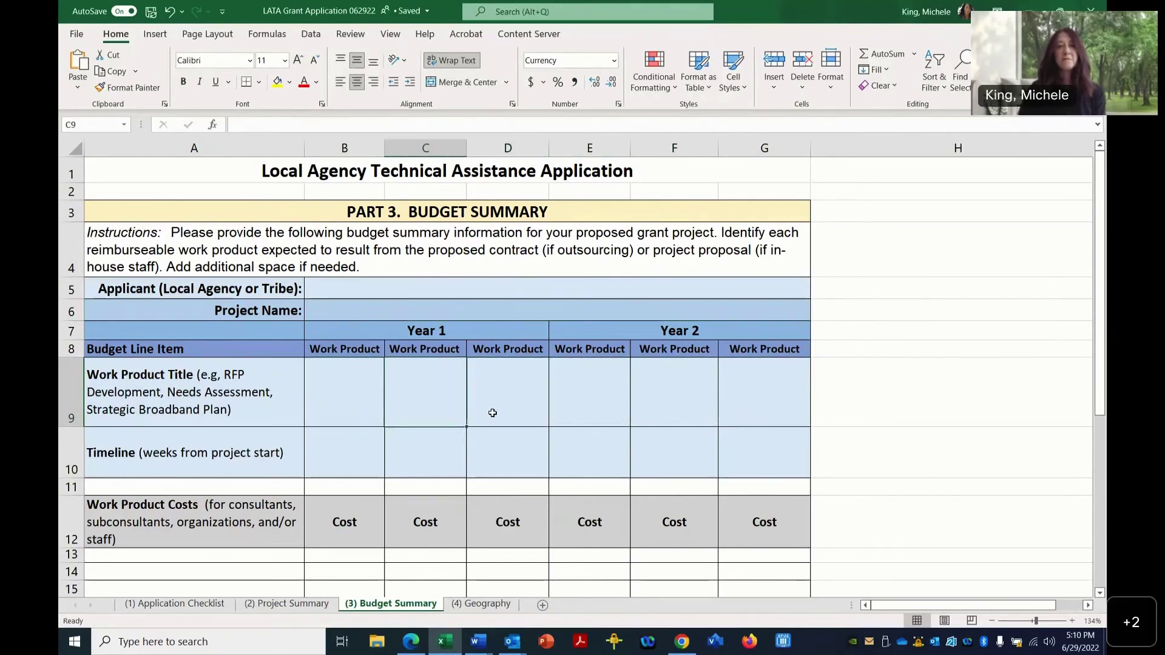
click(502, 408)
click(604, 408)
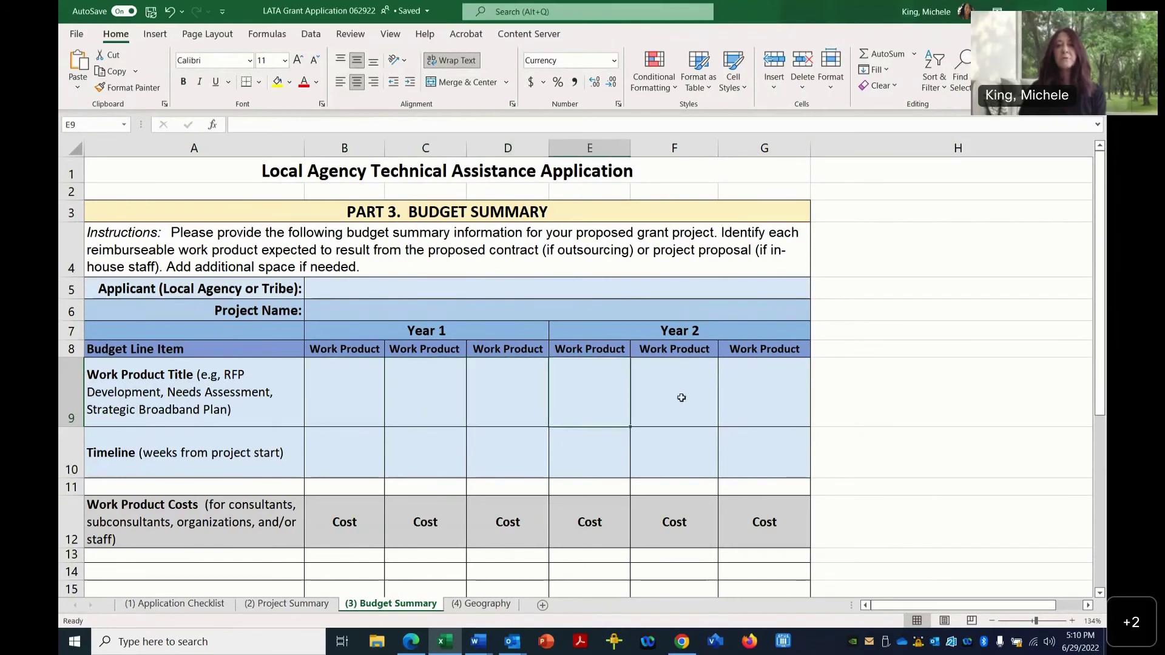
click(682, 398)
click(751, 405)
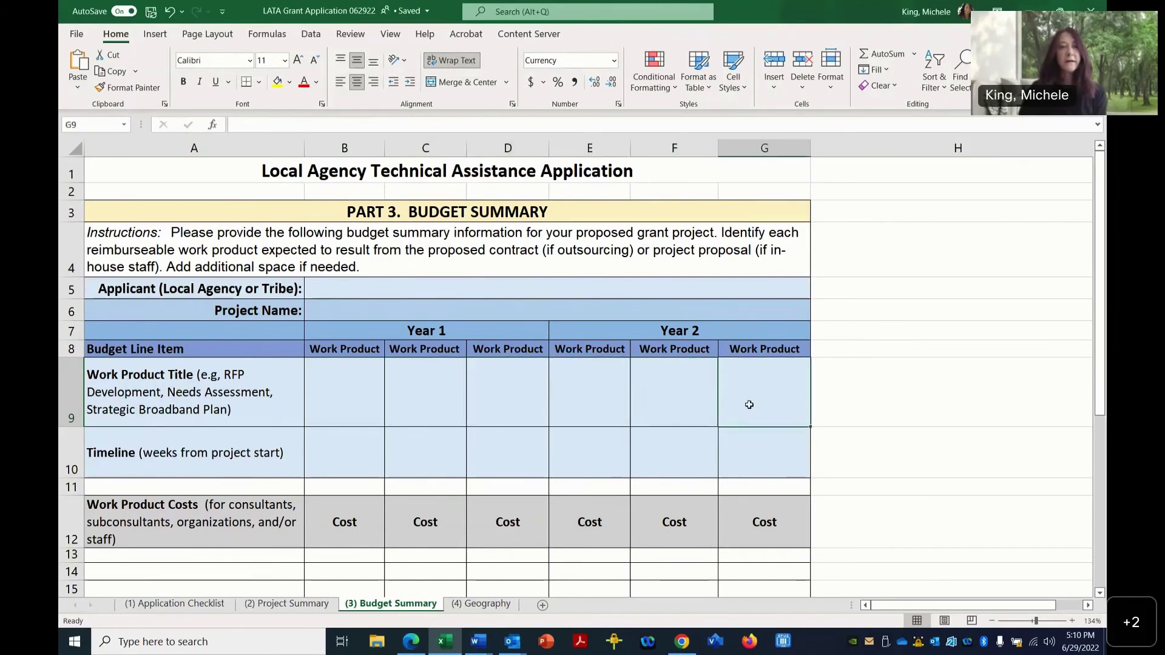
Examine the Timeline row and the Work Product Costs rows with their Year 1 cost cells.
click(350, 455)
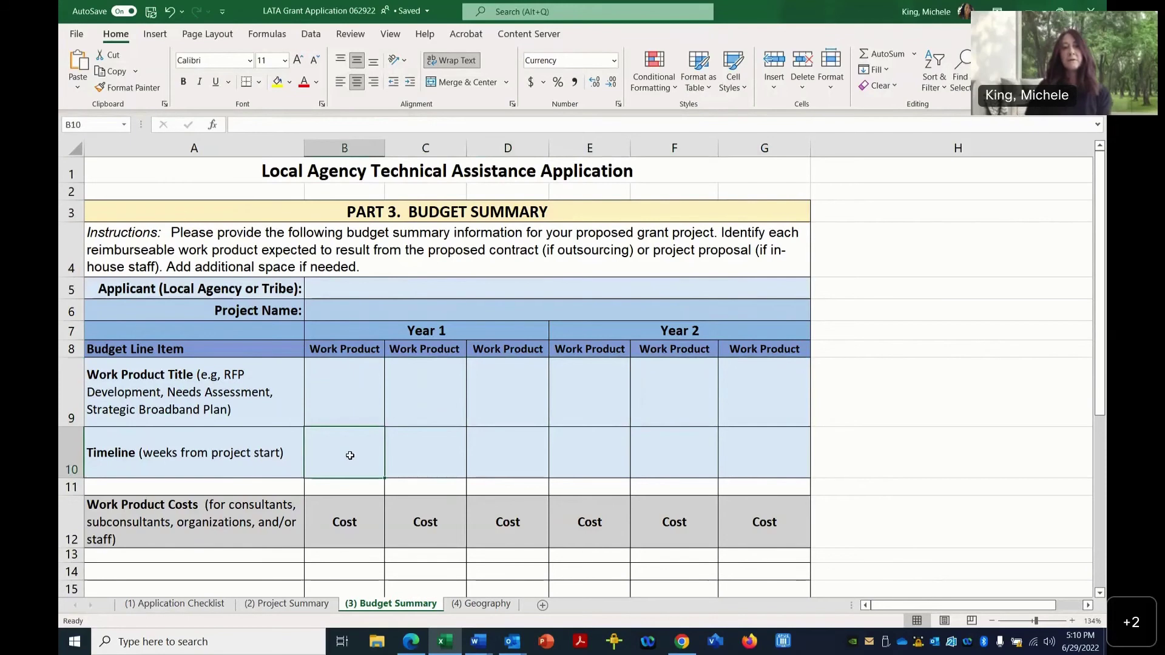
scroll(350, 455, down, 1)
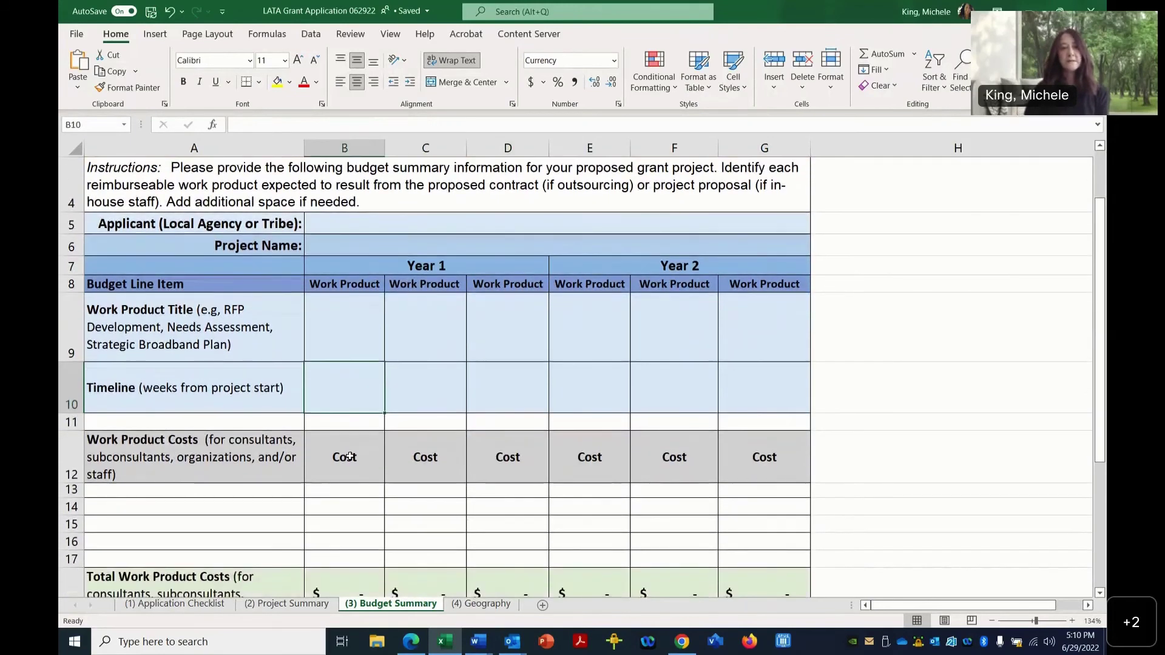
scroll(349, 453, down, 1)
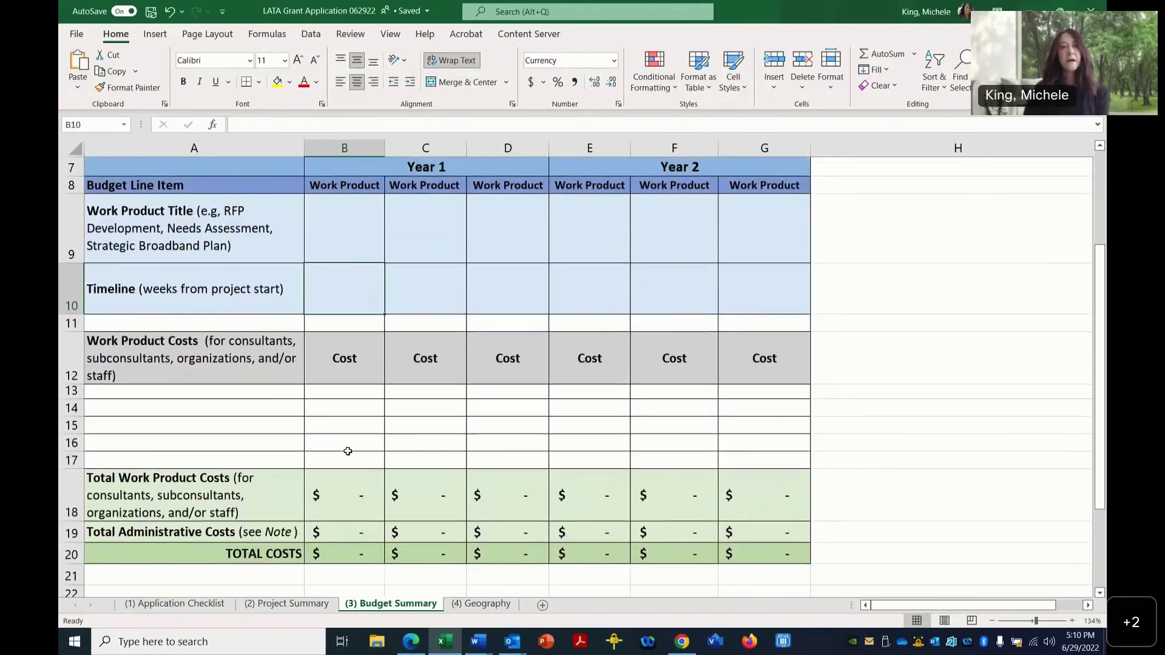
click(345, 395)
click(408, 395)
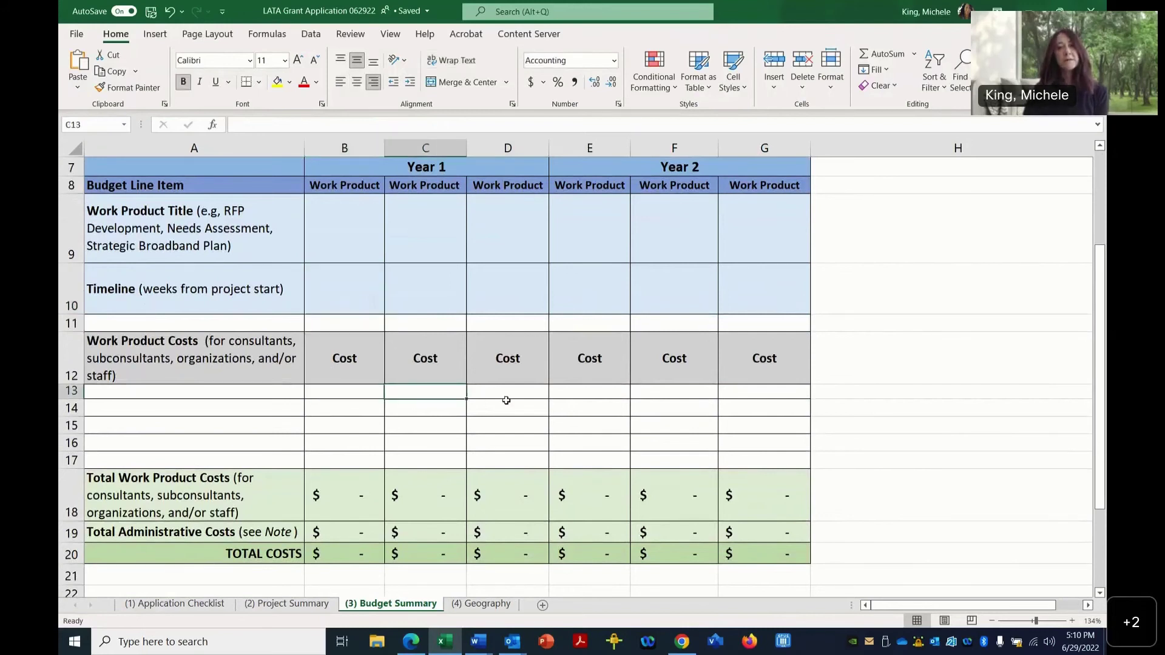
click(503, 388)
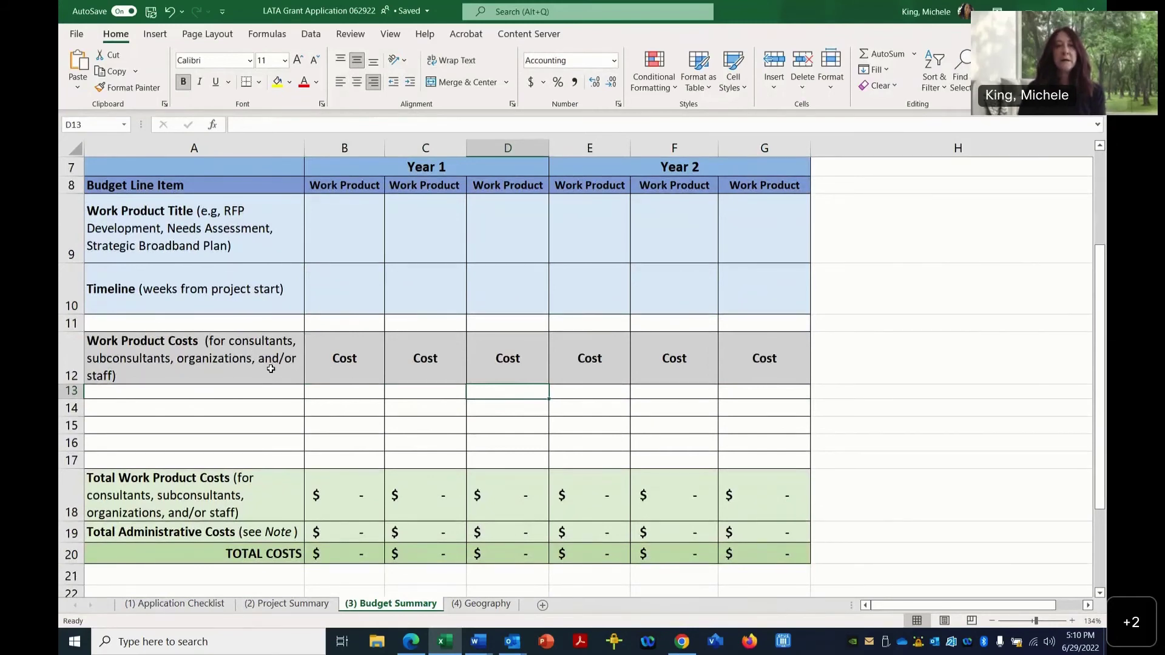
click(364, 394)
click(413, 393)
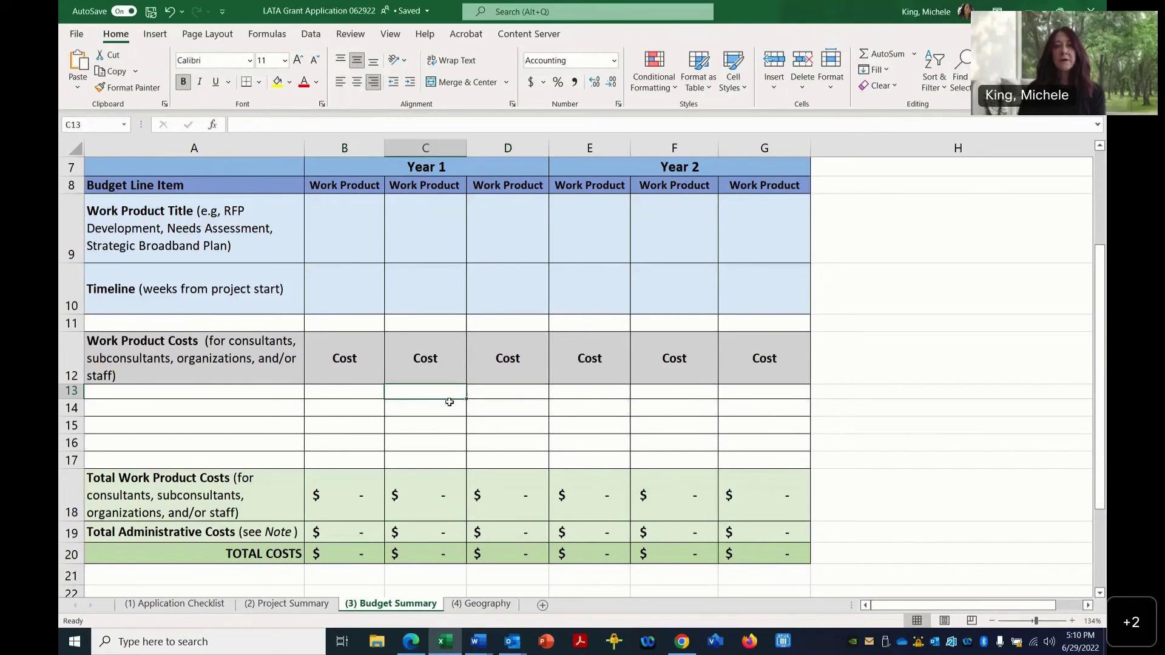
click(515, 392)
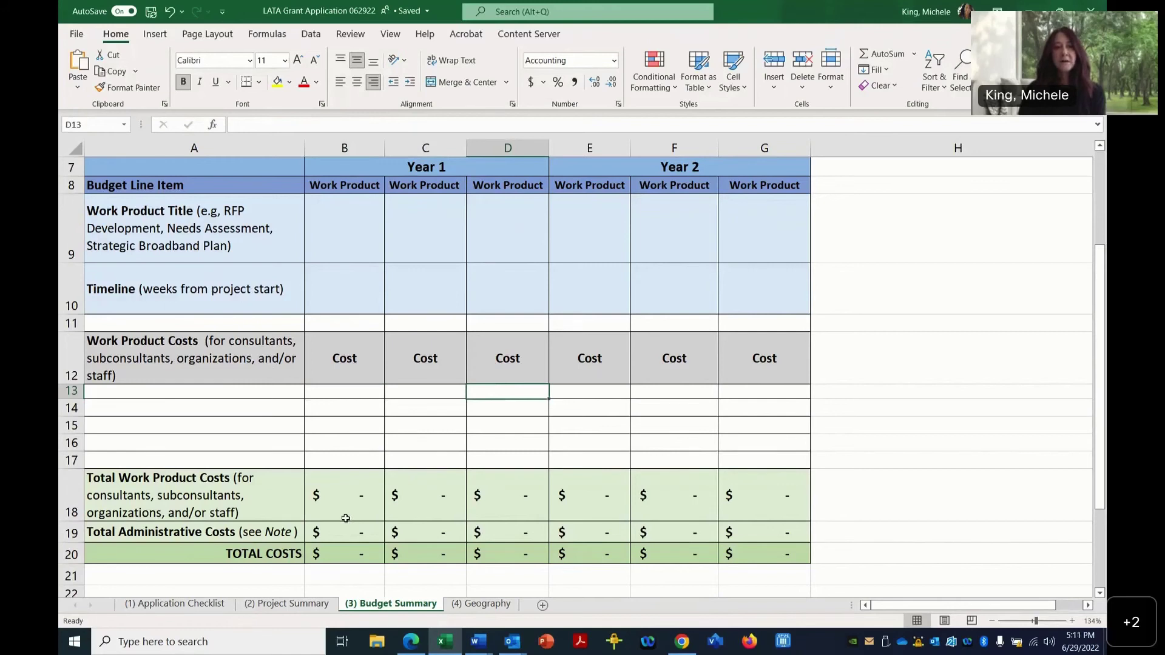
click(251, 394)
click(257, 406)
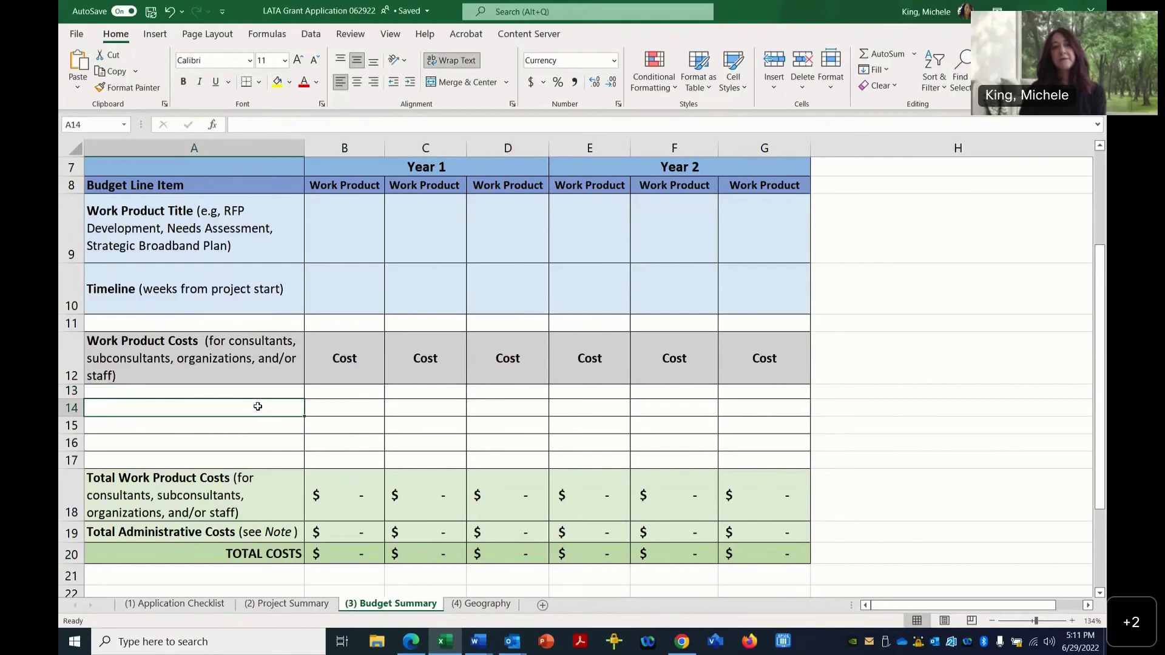
Enter Needs Assessment as the first Year 1 work product title and $XYZ as its cost in row 14.
click(340, 219)
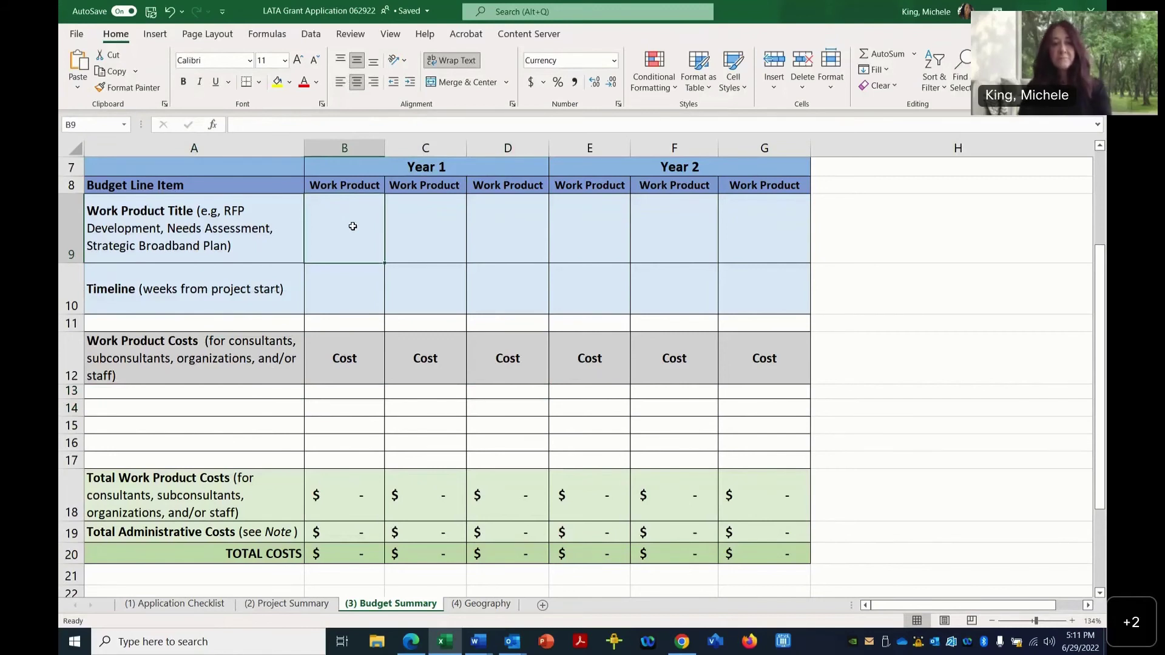
text(Needs Assessment)
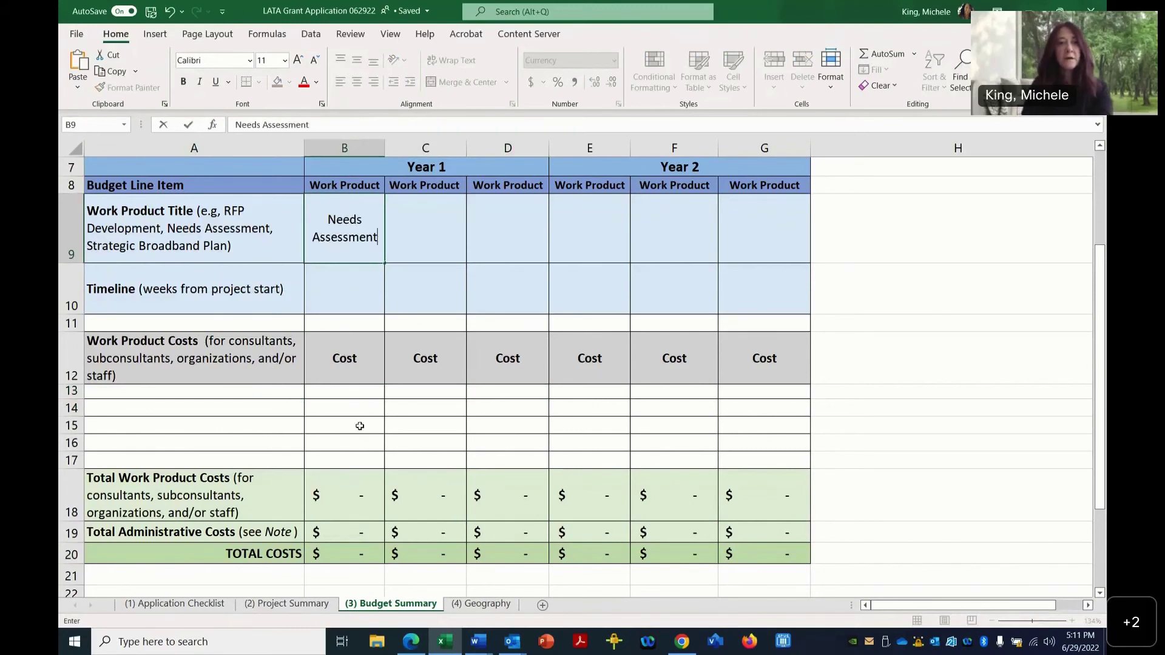
click(351, 409)
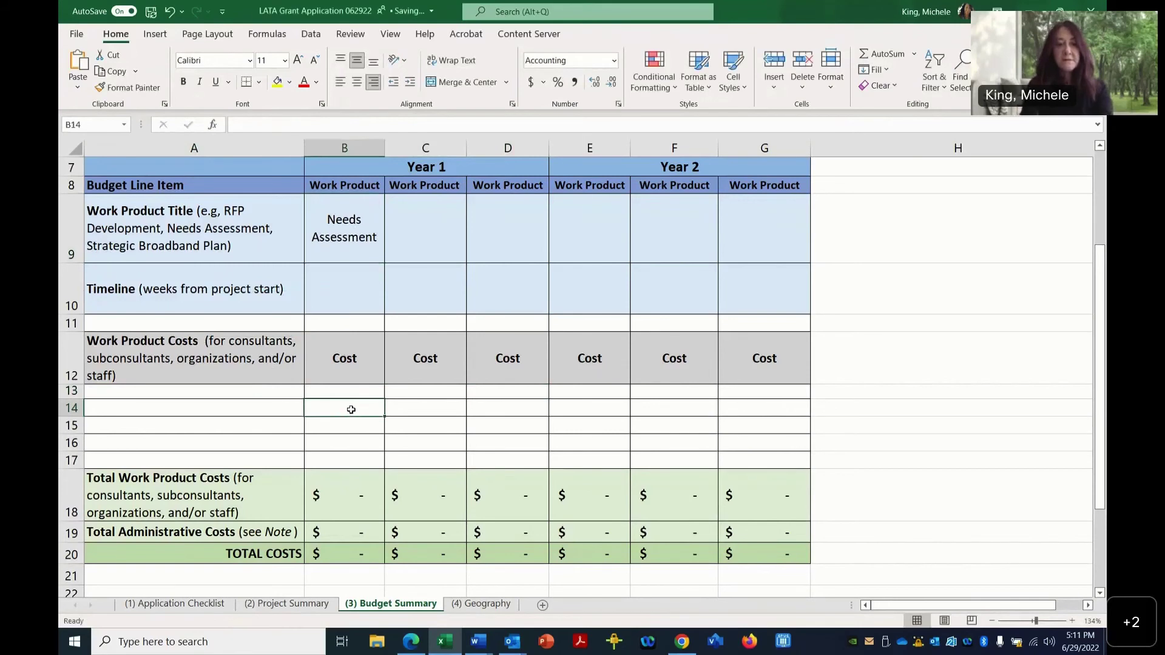
text($)
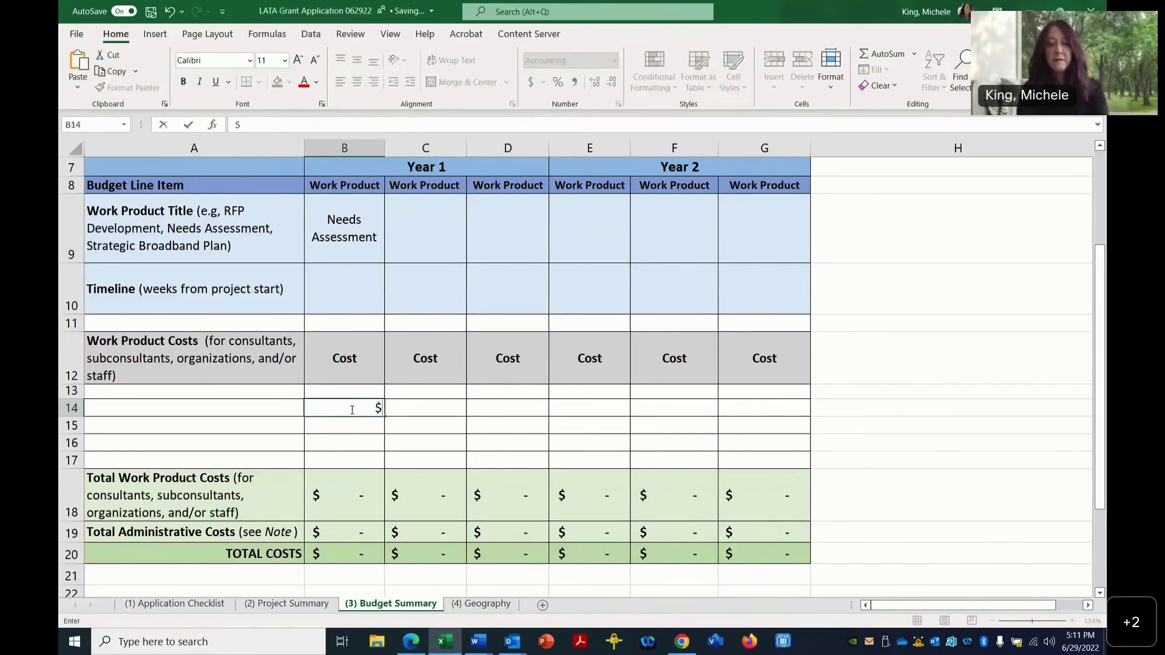
text(XYZ)
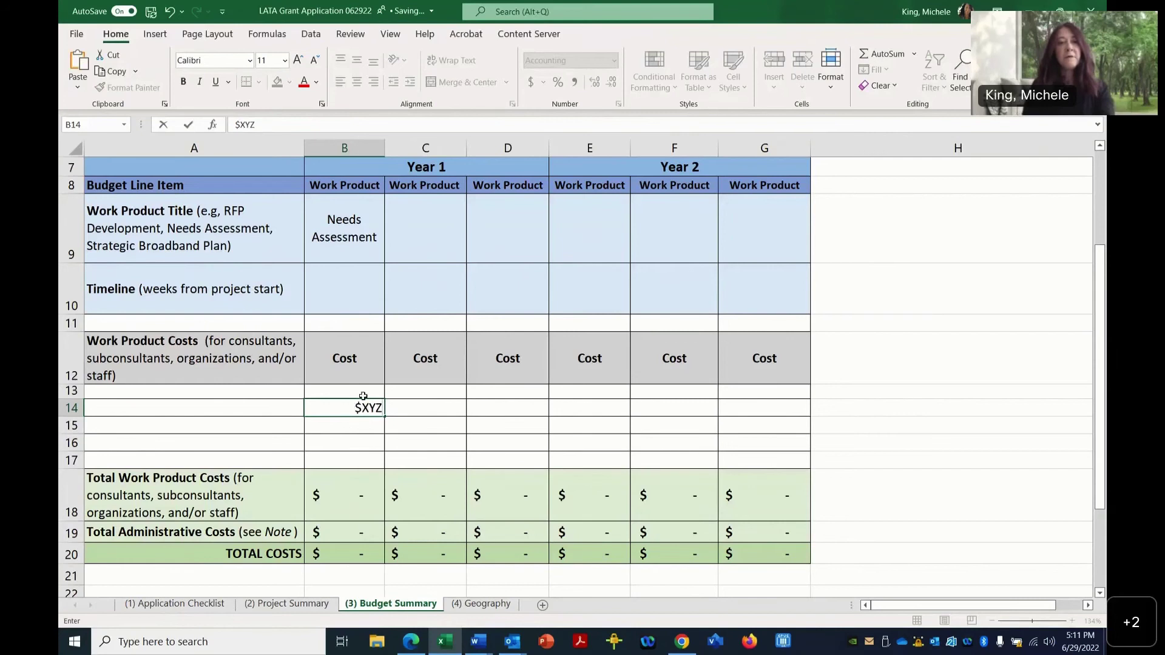
Label row 14 of the Work Product Costs section Subconsultant.
click(290, 407)
text($ub)
text(consu)
text(ltant)
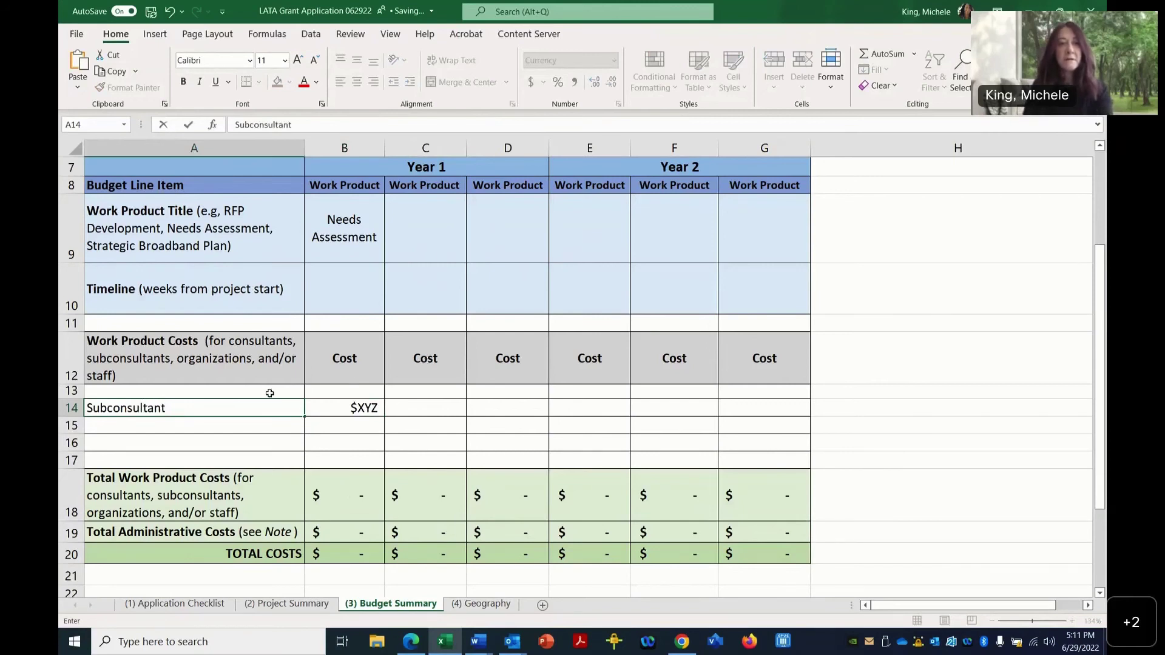
Label row 13 of the Work Product Costs section Consultant.
click(270, 393)
text(COnsul)
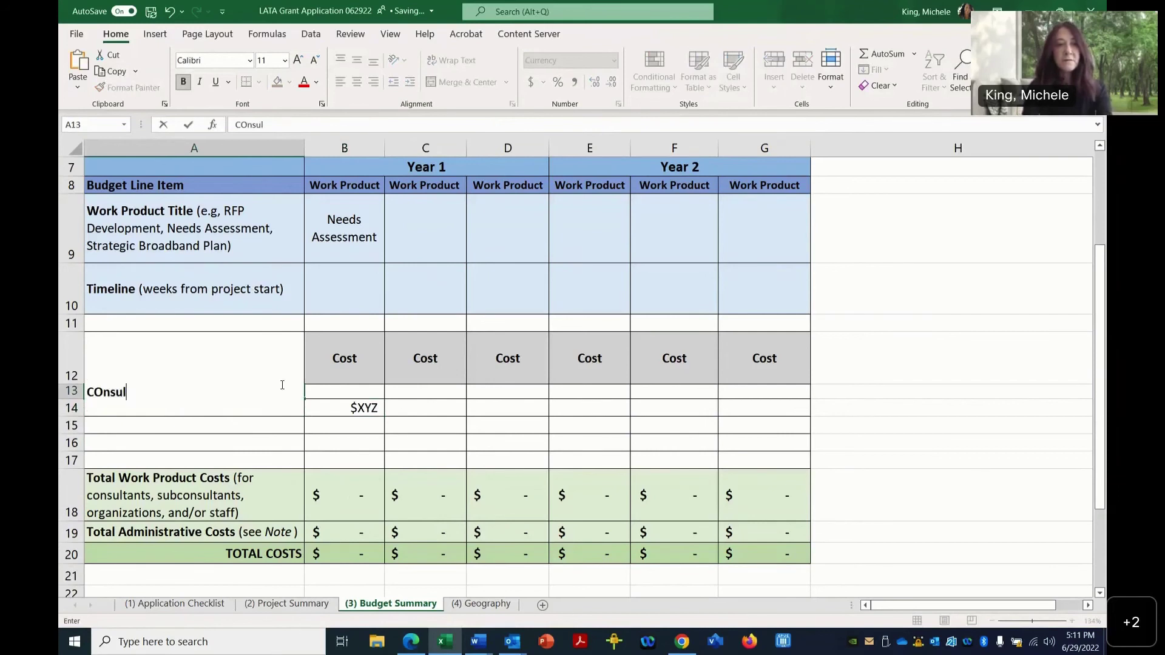
key(BackSpace)
key(BackSpace)
key(BackSpace)
text(on)
key(BackSpace)
text(nsultants)
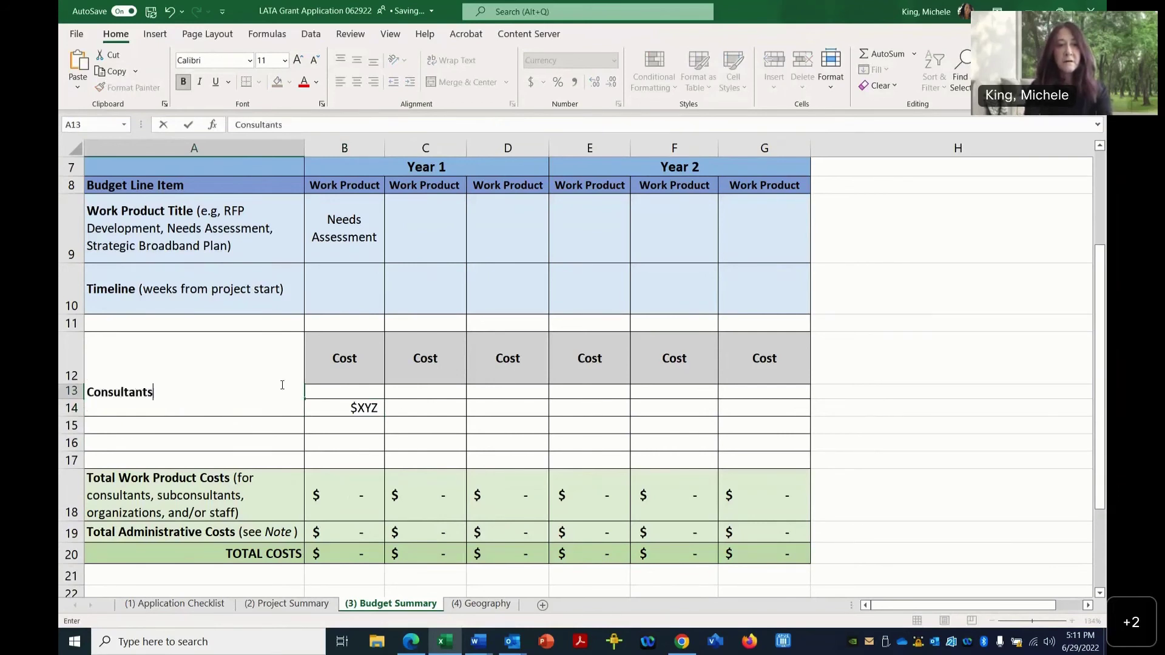
key(BackSpace)
key(Return)
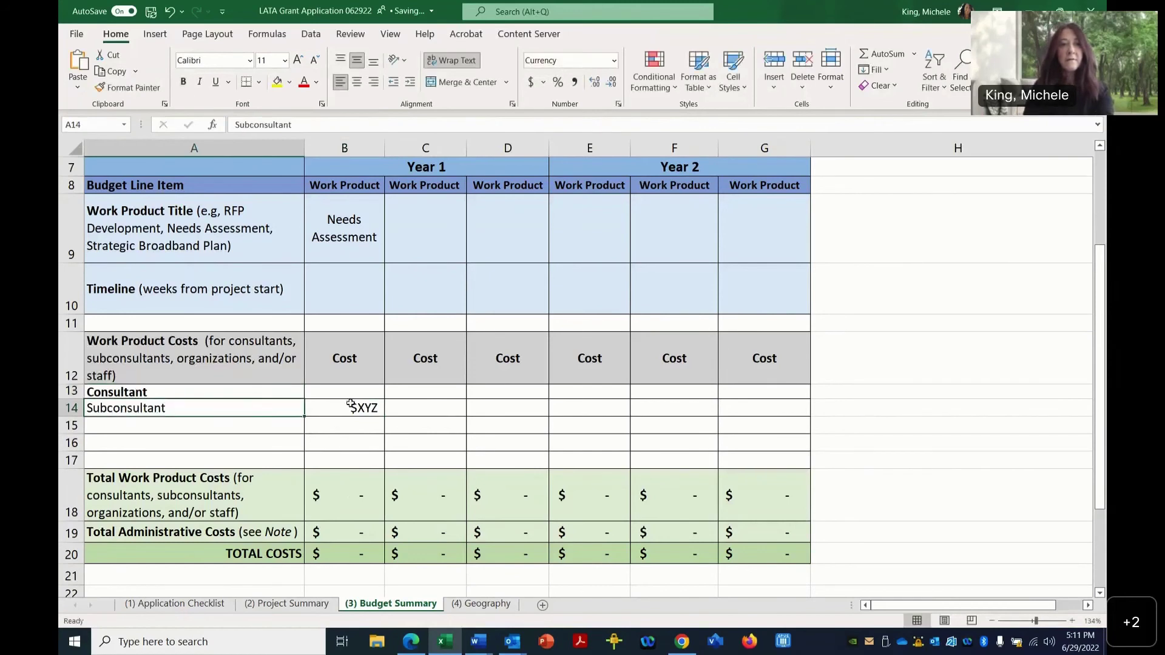
Enter $ABC as the Consultant cost for the Needs Assessment work product.
click(352, 398)
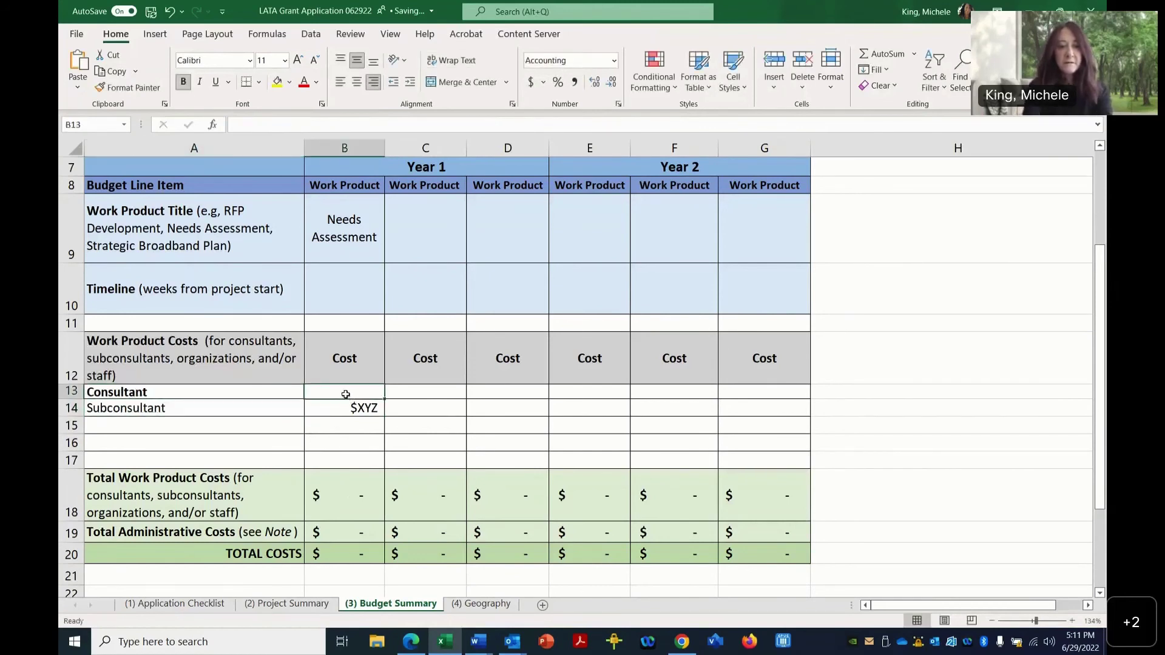
text($ABC)
key(Return)
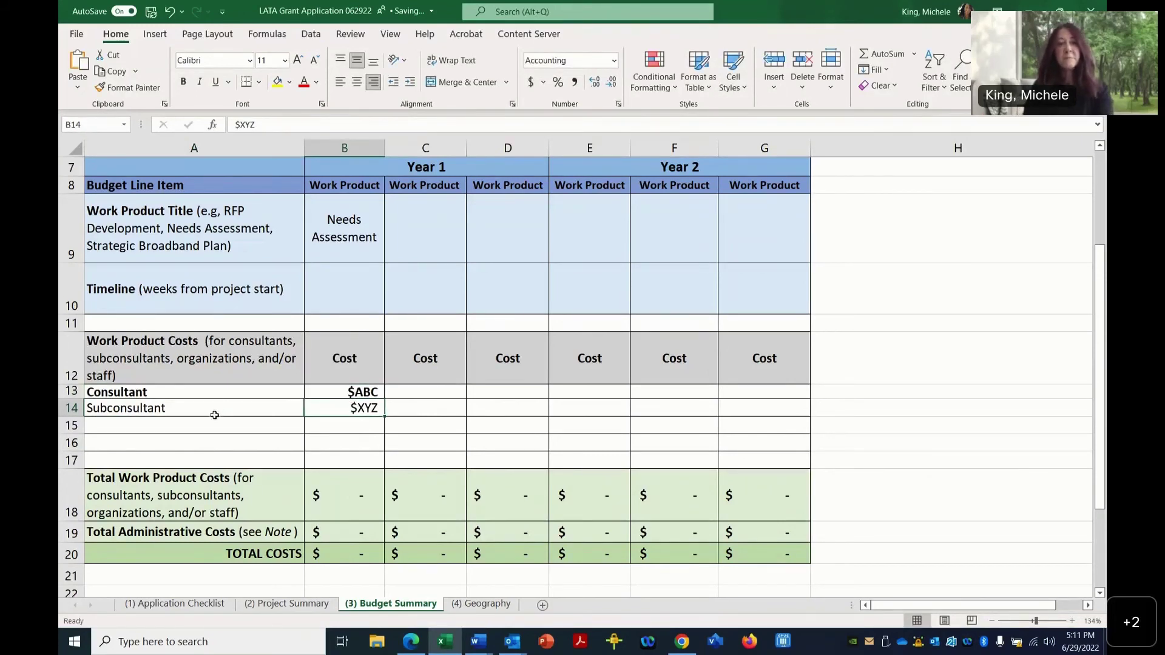
click(194, 393)
click(203, 414)
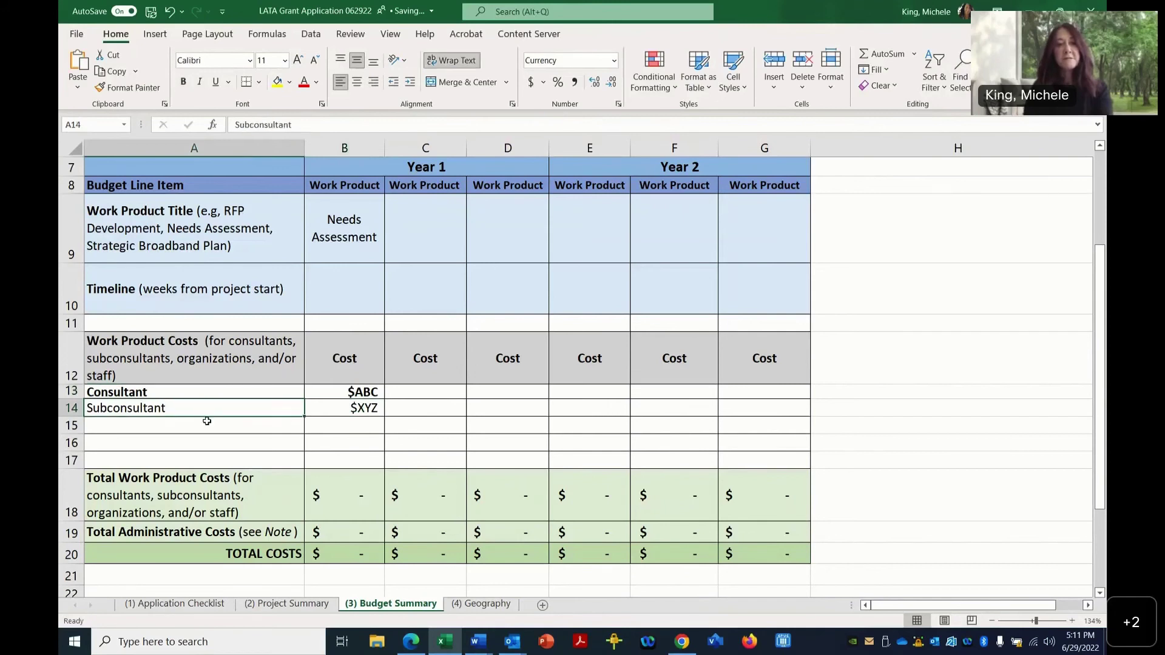
click(204, 423)
click(368, 257)
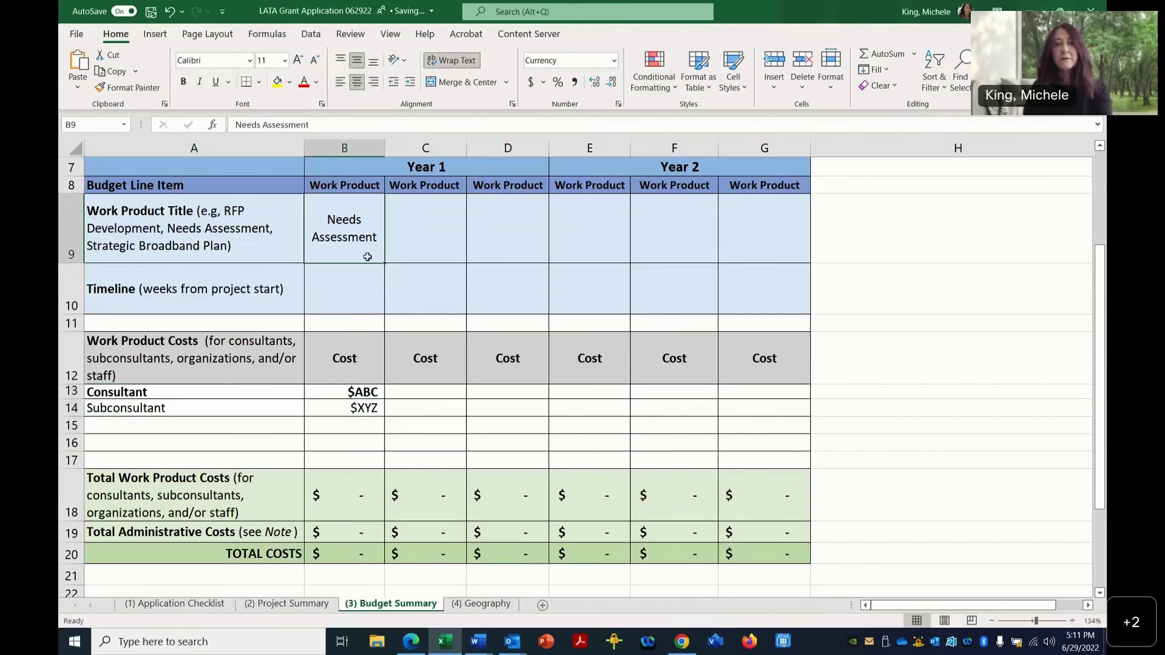
Examine the Budget Summary's unfilled work product title cells and its cost total rows with the administrative costs note.
click(412, 246)
click(509, 225)
click(611, 234)
click(698, 227)
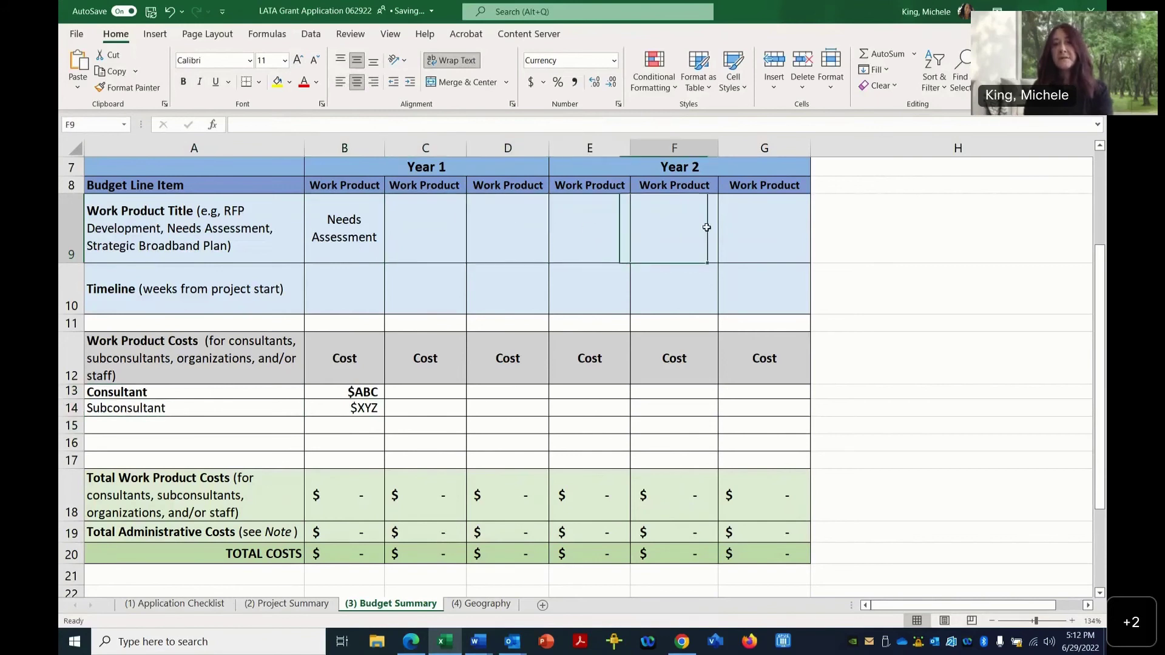
click(769, 224)
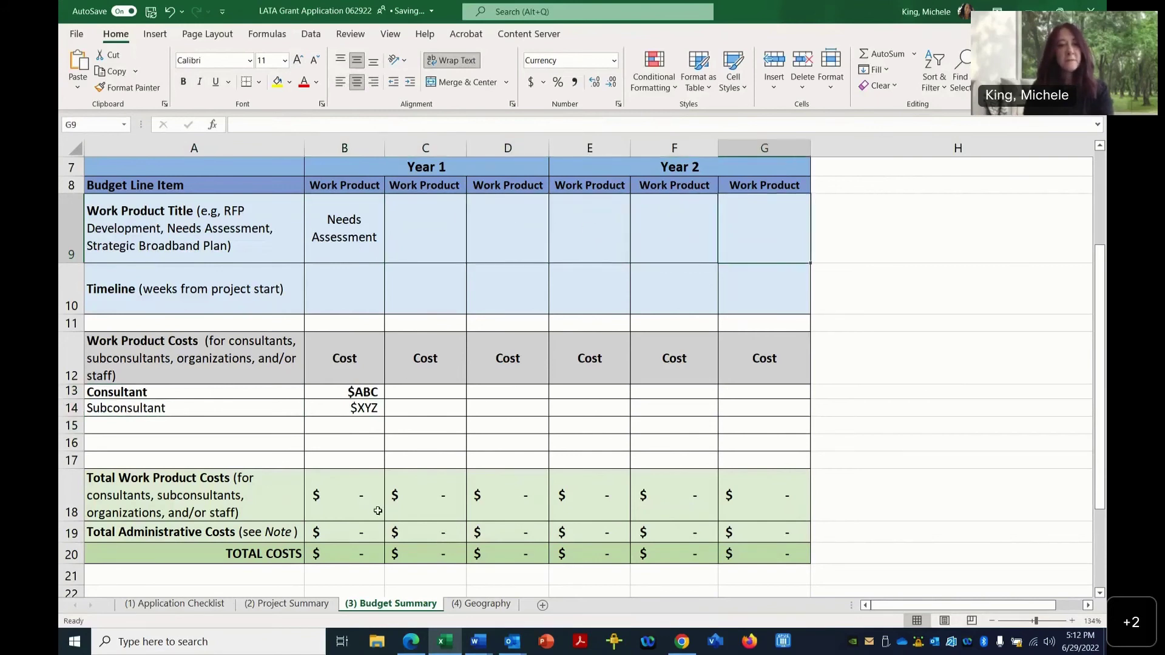
drag(355, 408, 327, 491)
click(346, 499)
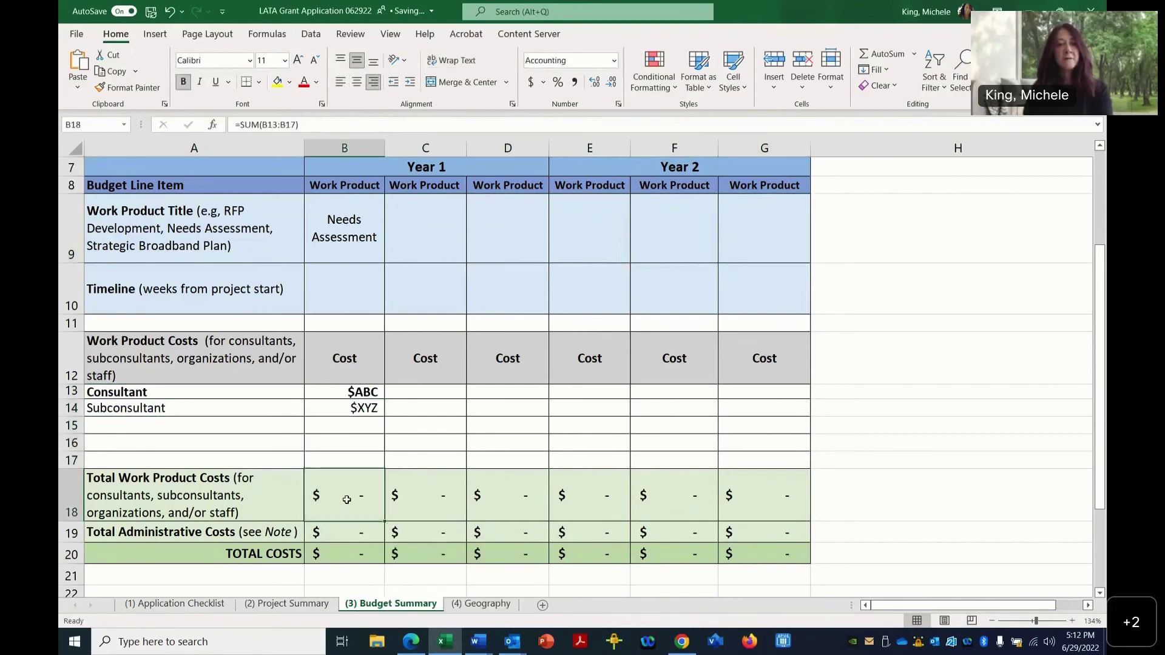
click(260, 533)
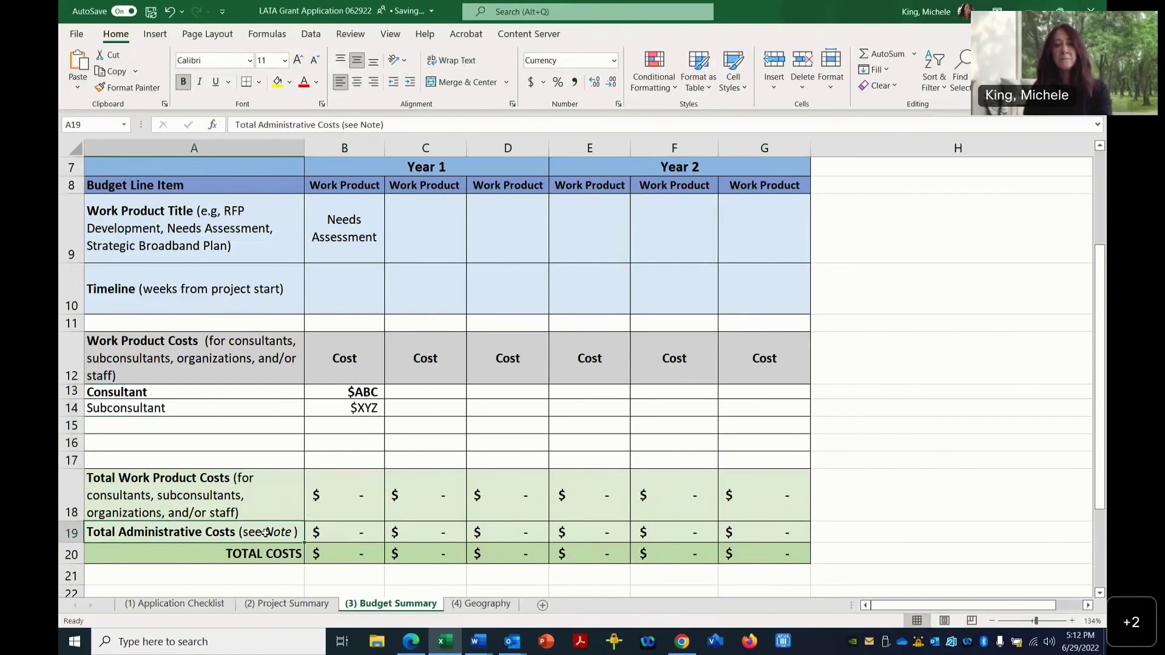
click(366, 534)
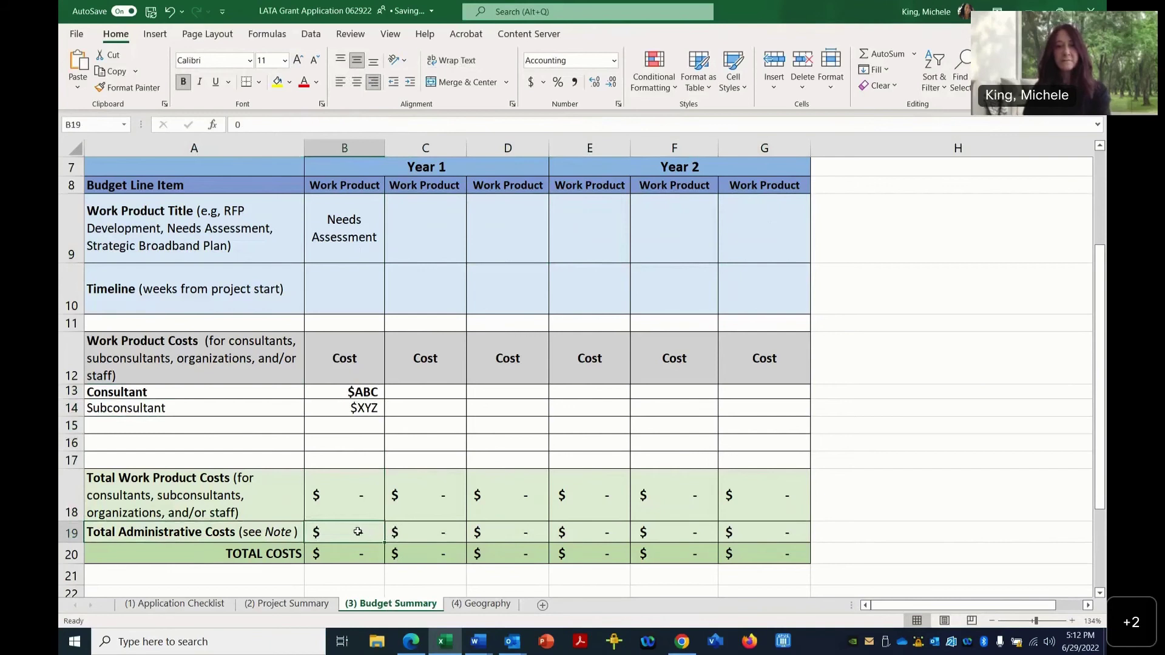
click(362, 557)
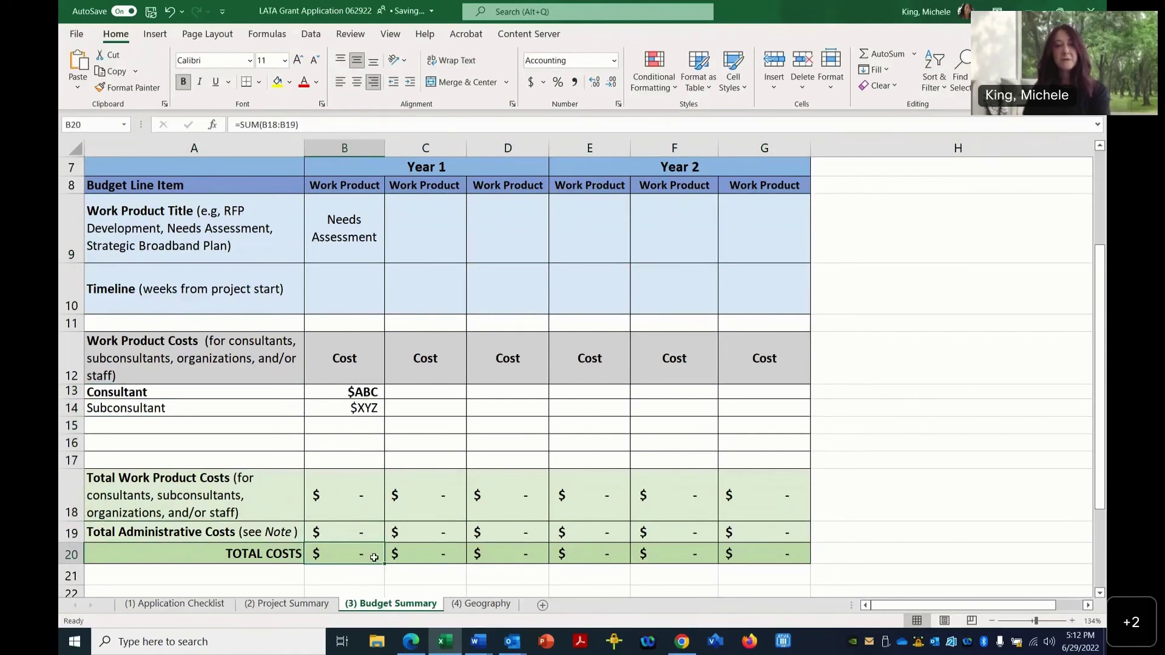
scroll(367, 555, down, 1)
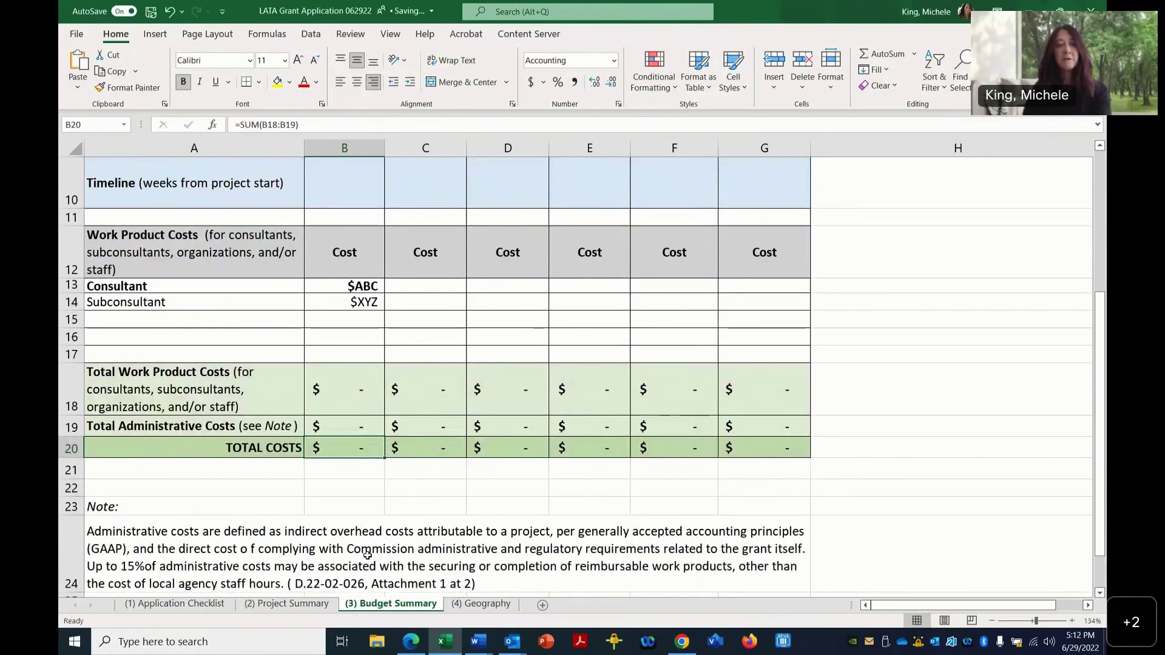
scroll(367, 555, up, 3)
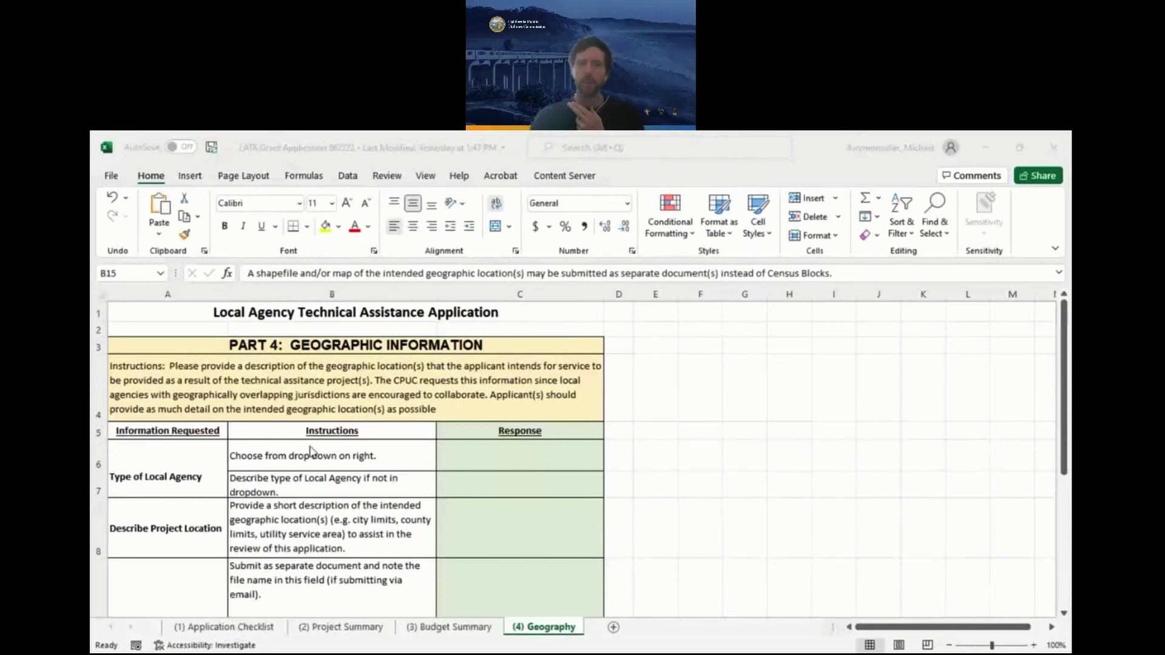
Look over the Application Checklist and Project Summary sheets, and return to the Geography sheet.
click(216, 627)
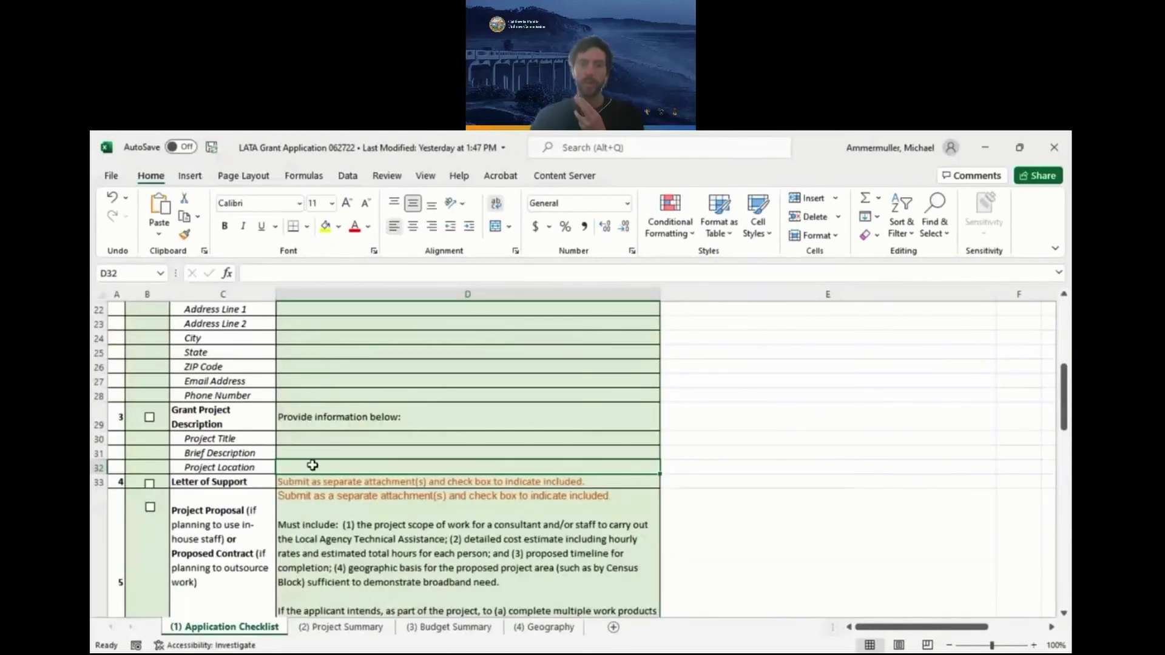
click(331, 628)
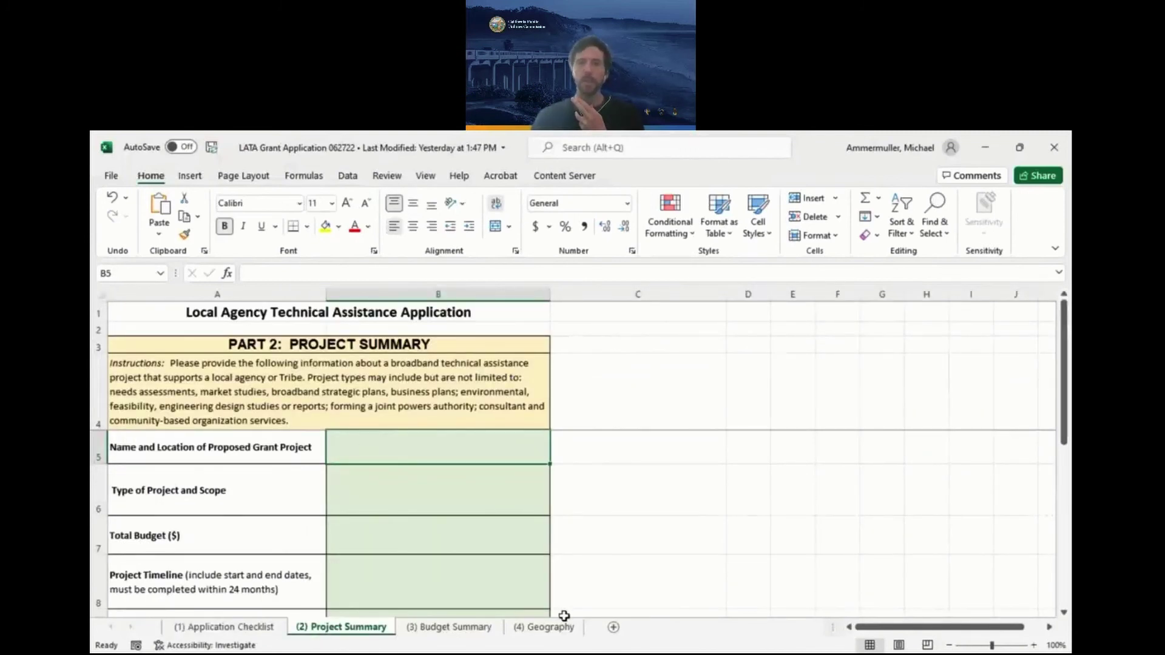
click(546, 629)
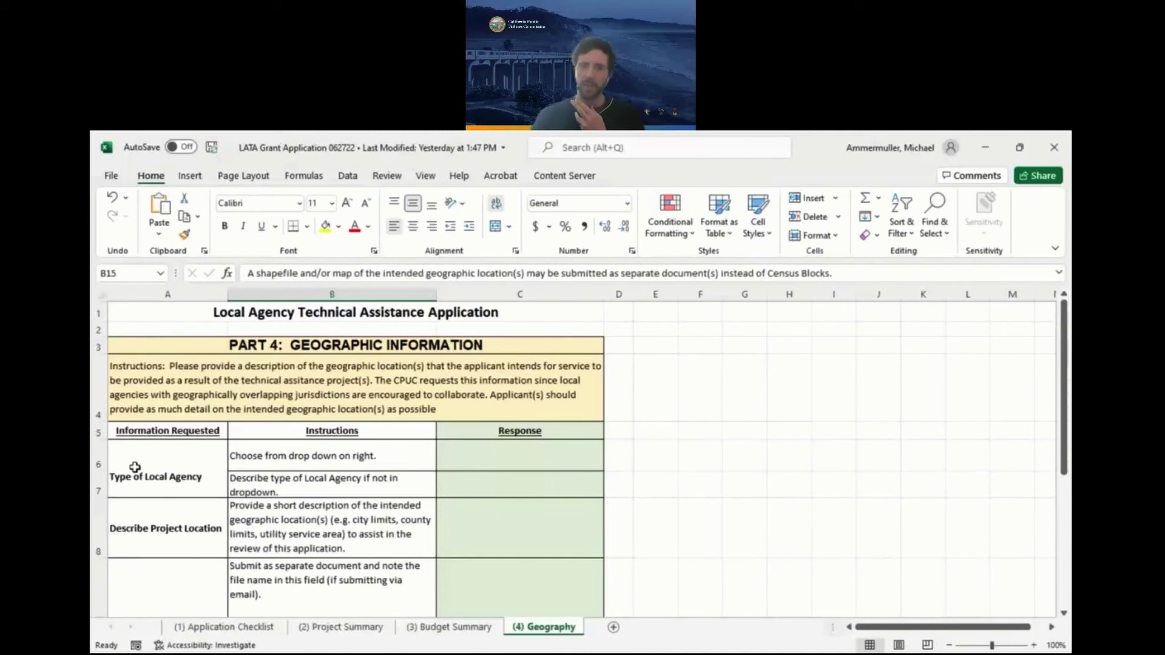
Examine the project location and Census Block instructions on the Geography sheet, including the response cells for counties, cities and zip codes.
click(162, 530)
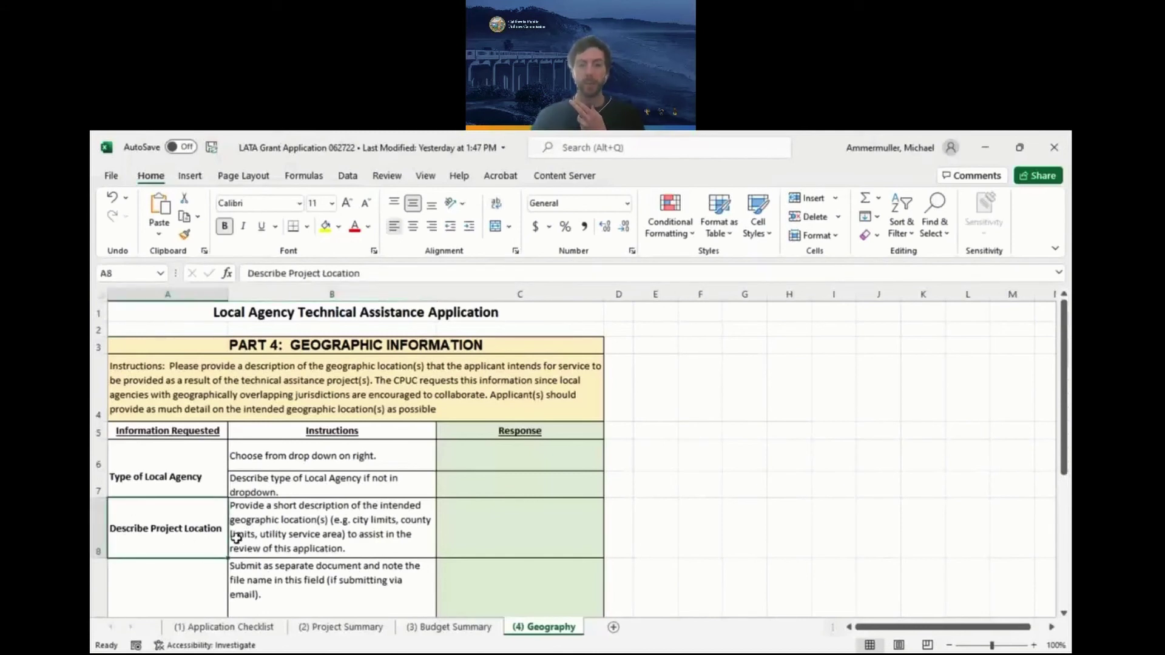
click(162, 567)
scroll(198, 529, down, 1)
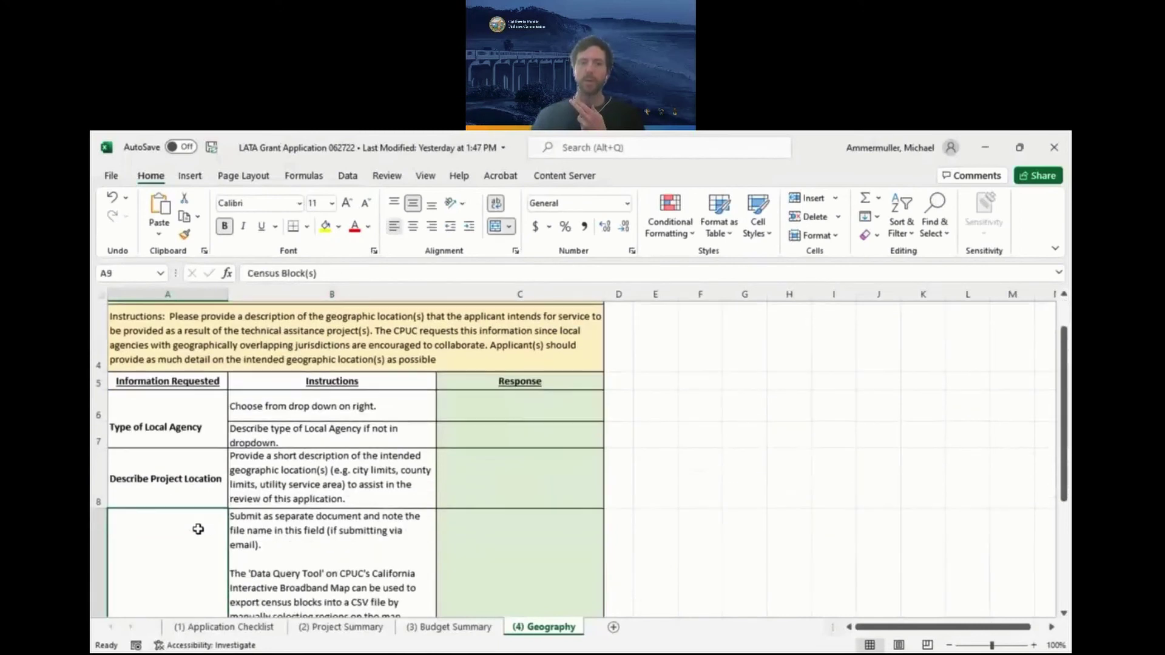
scroll(198, 529, down, 1)
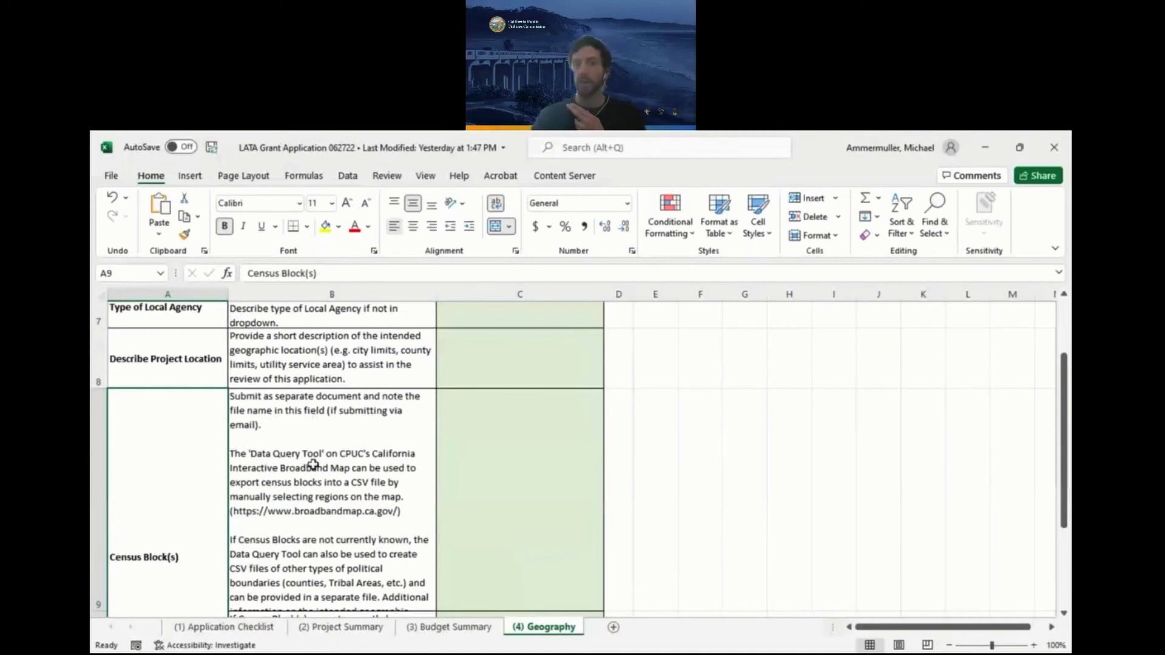
click(522, 472)
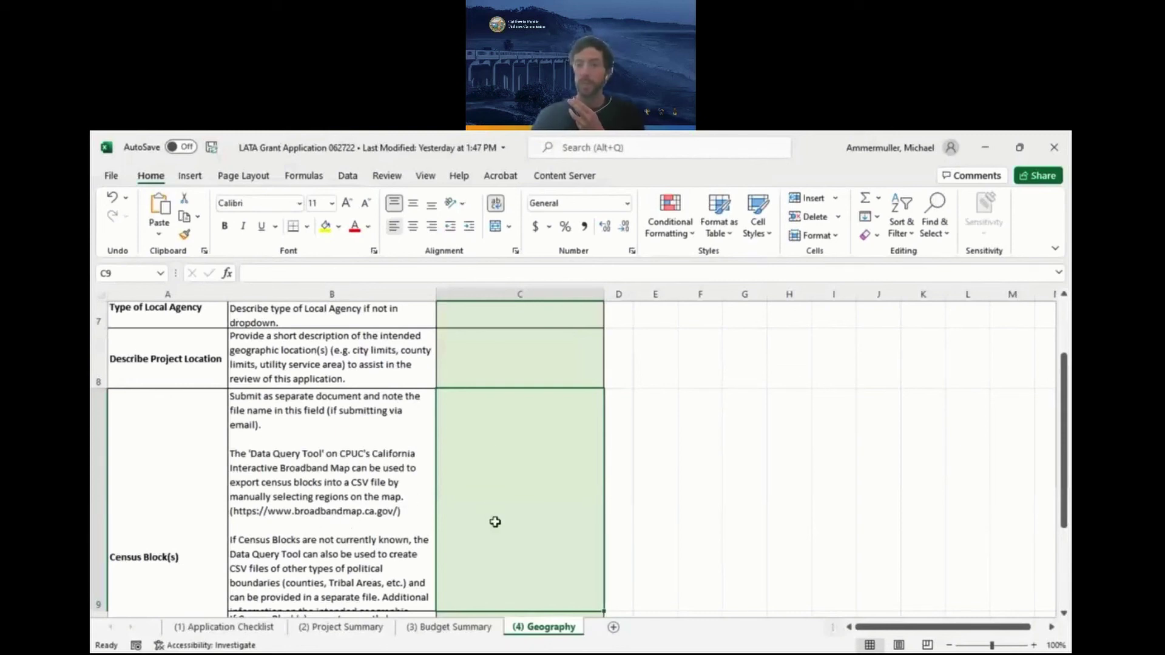
scroll(279, 447, down, 1)
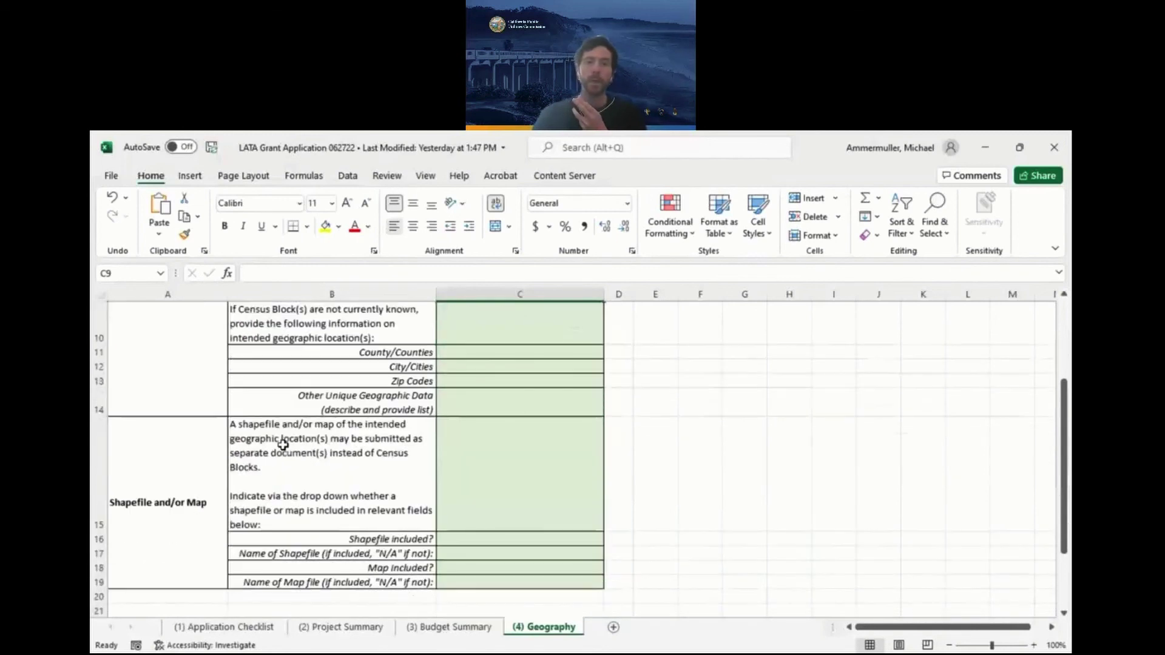
click(406, 353)
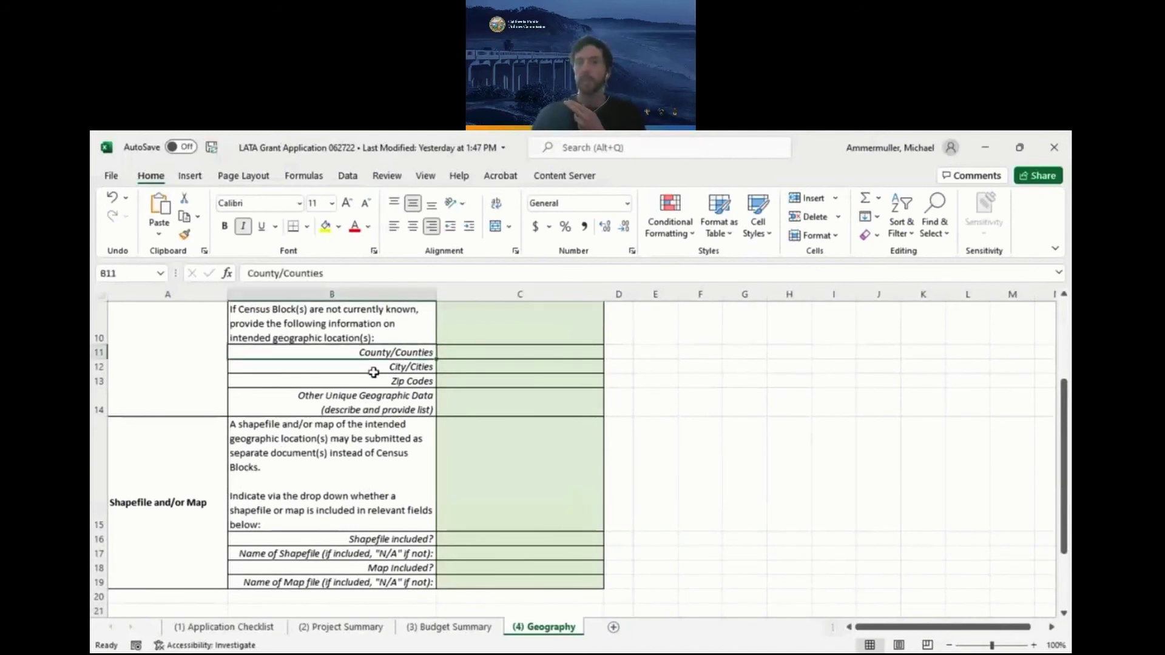
click(508, 352)
click(509, 367)
click(490, 381)
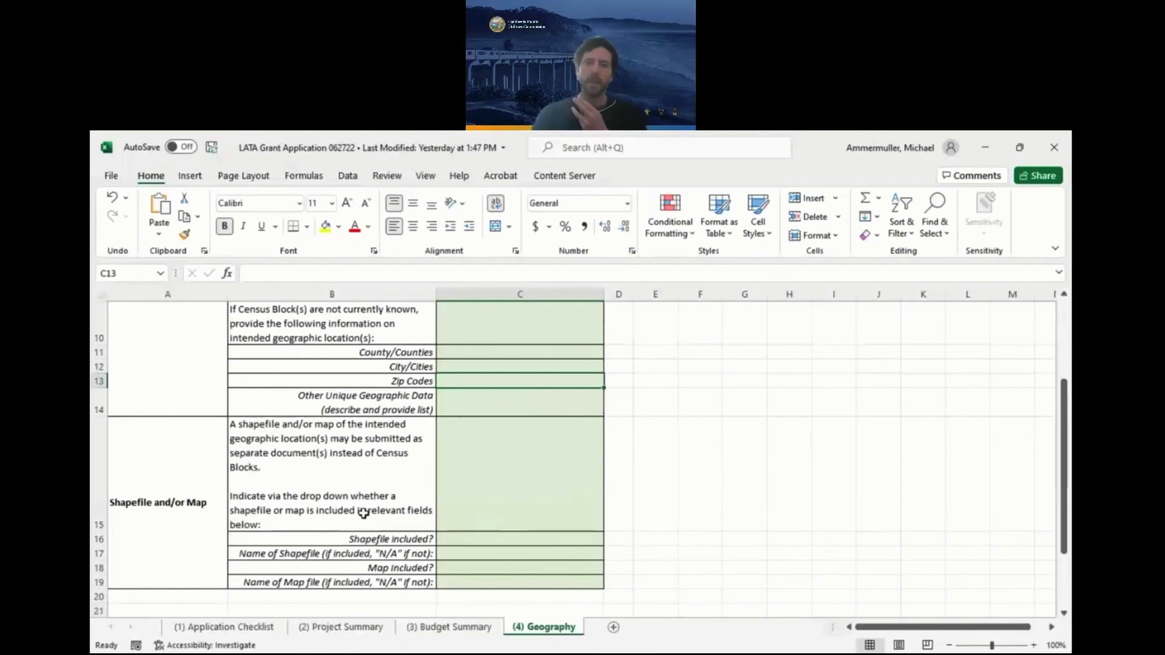
Answer Yes to "Shapefile included?" in the Shapefile and/or Map section.
click(504, 537)
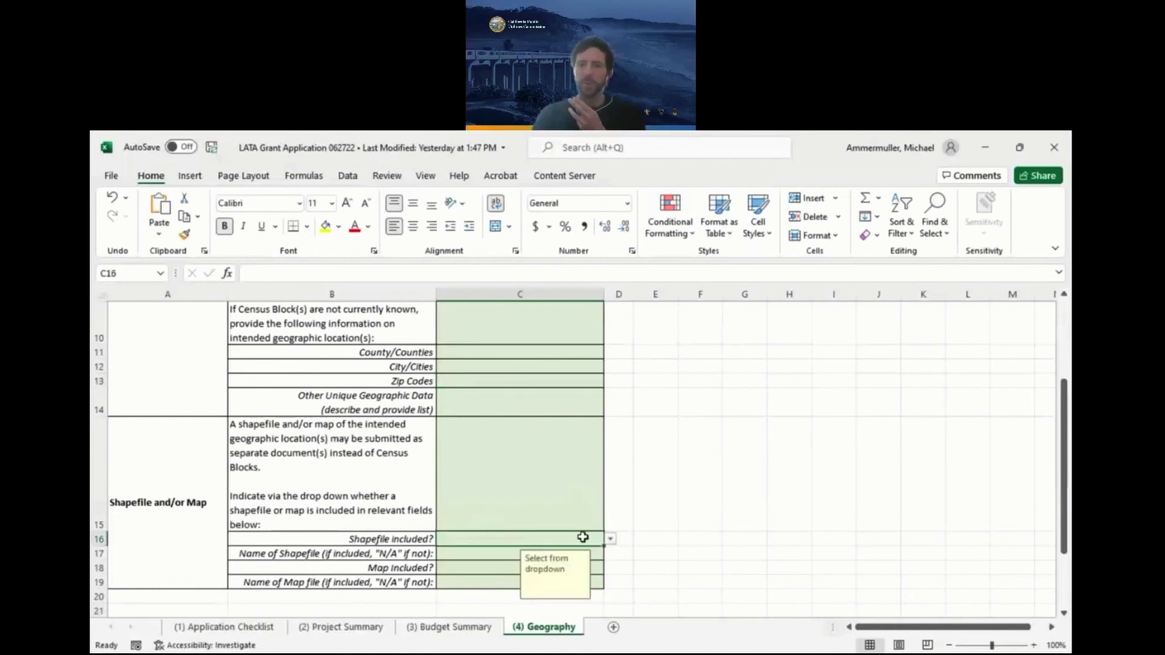
click(609, 540)
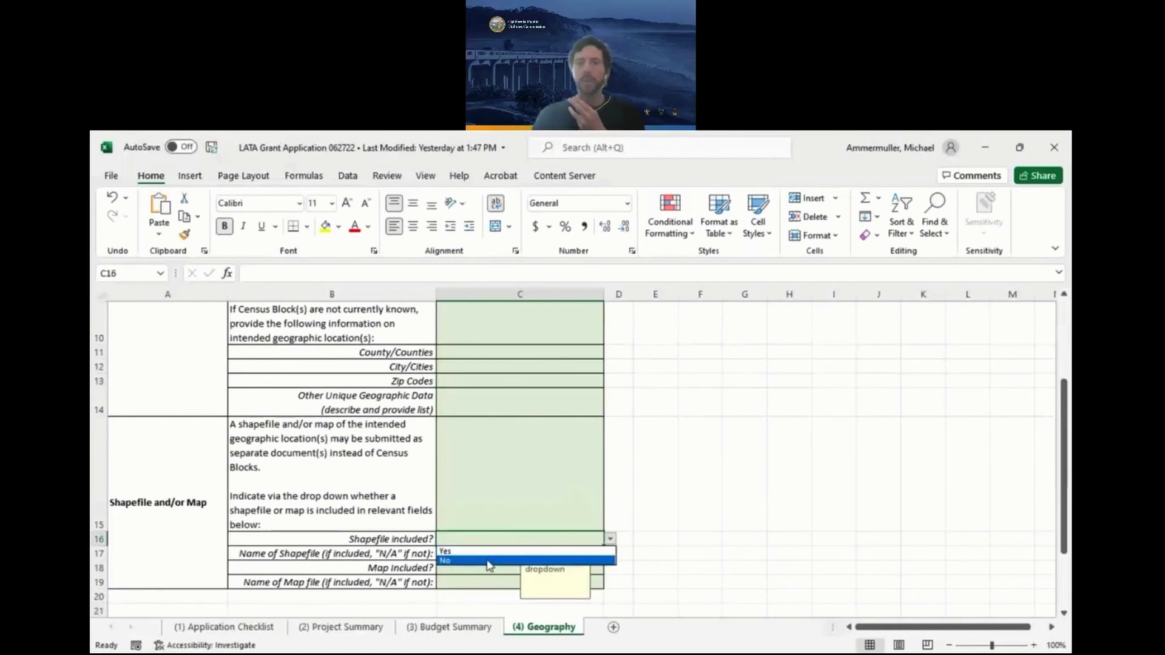
key(Escape)
text(Yes)
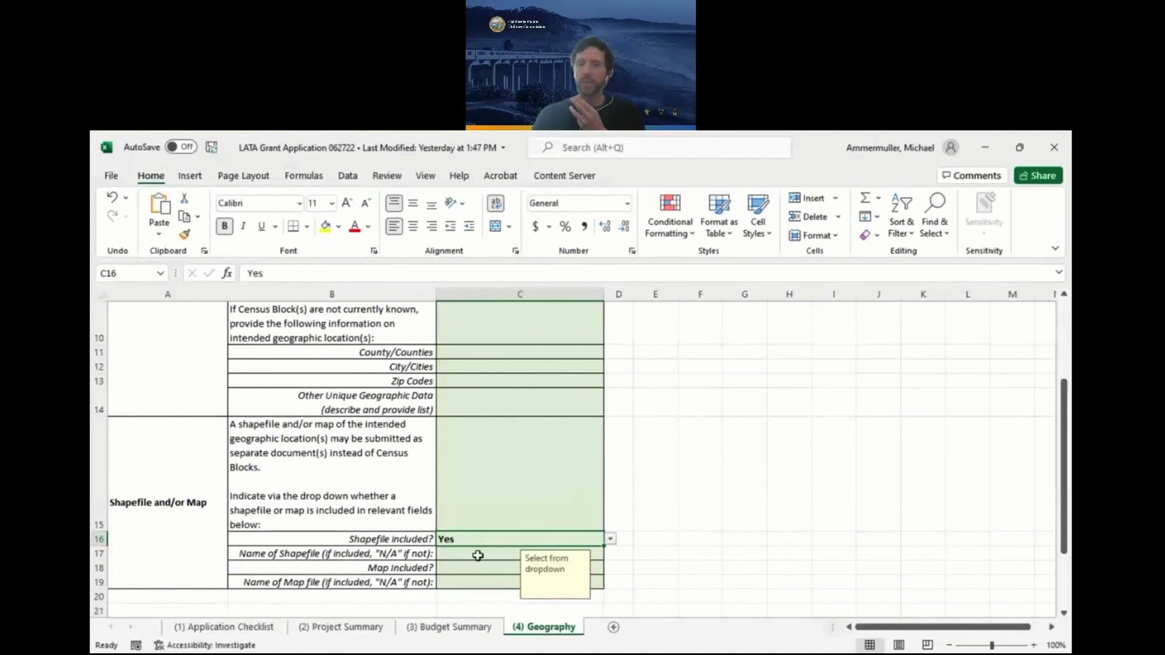
key(Return)
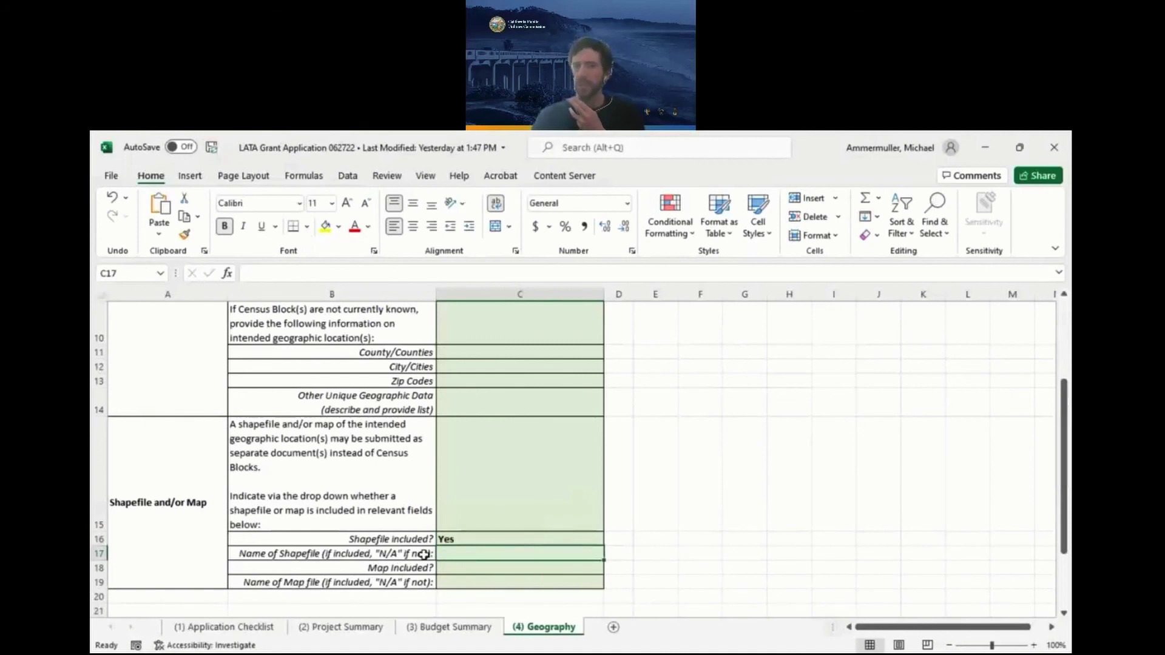
Answer Yes to "Map included?" and select the response cell for the map file's name.
click(461, 570)
click(609, 568)
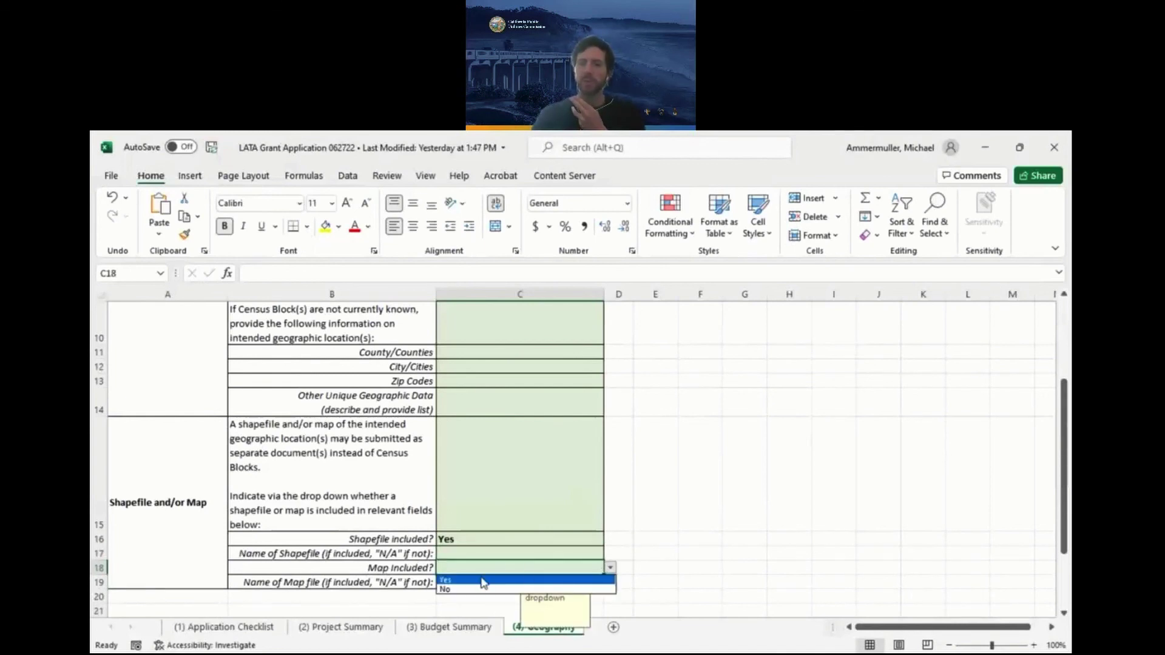
click(461, 581)
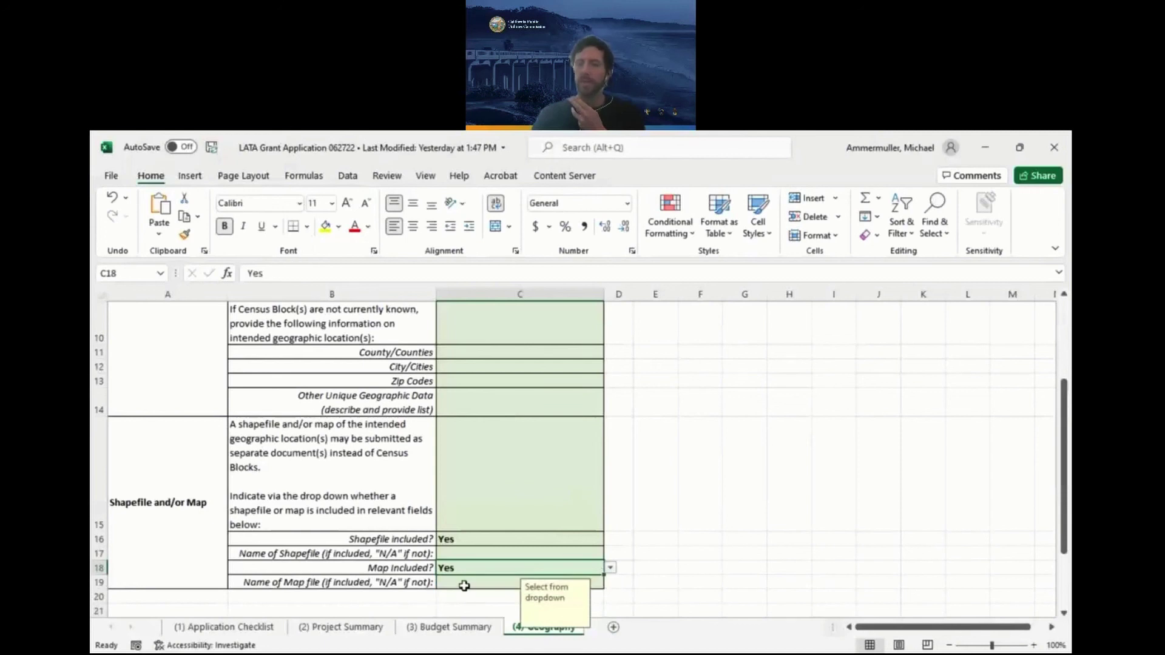
click(465, 582)
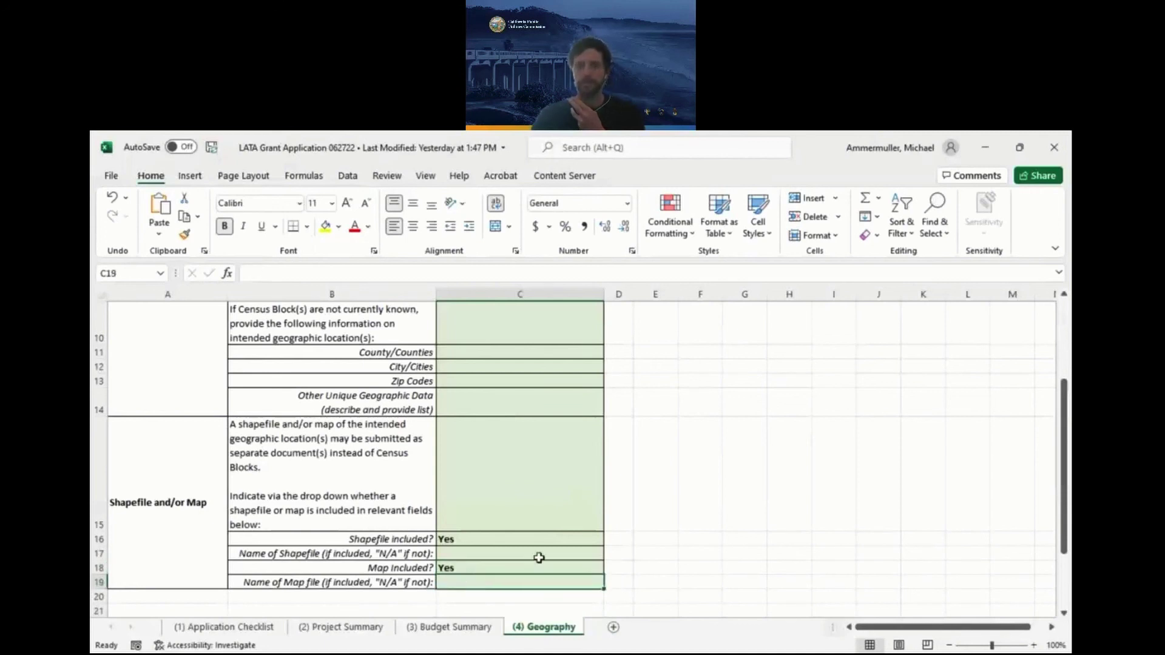